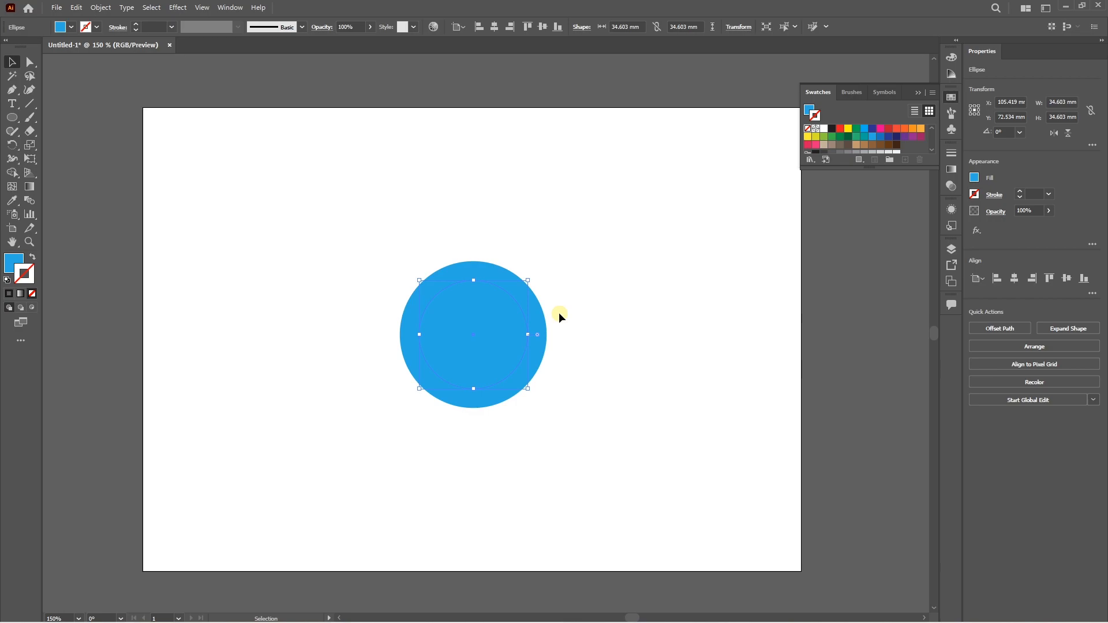
# Delete the smaller inner circle and preview an Offset Path of 6 mm on the remaining blue circle.
pyautogui.press('Delete')
pyautogui.click(474, 302)
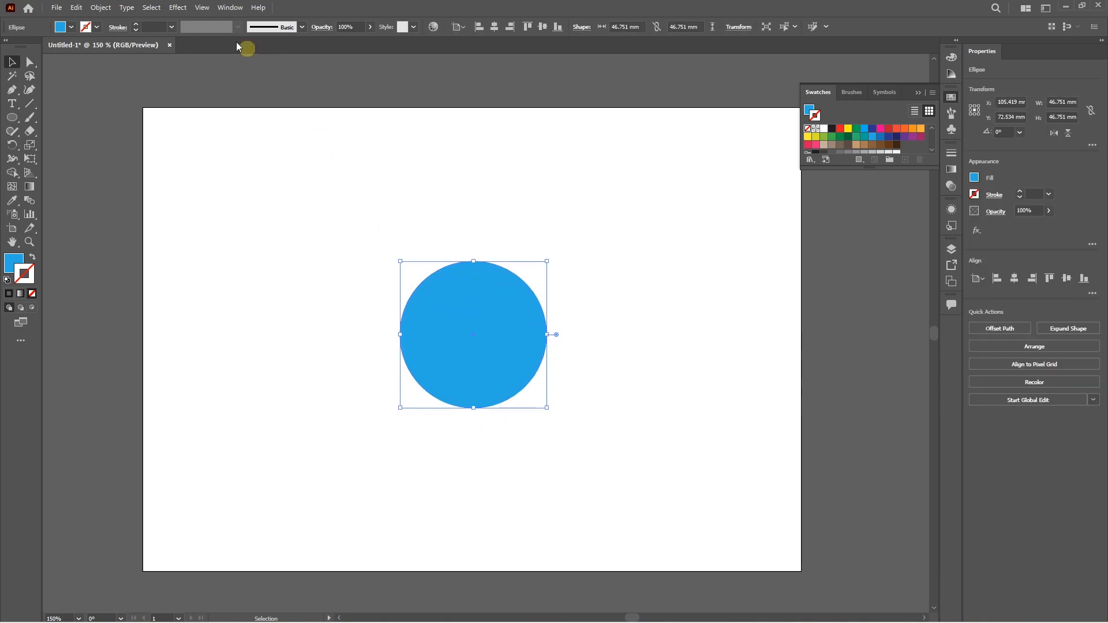
pyautogui.click(101, 8)
pyautogui.moveTo(141, 291)
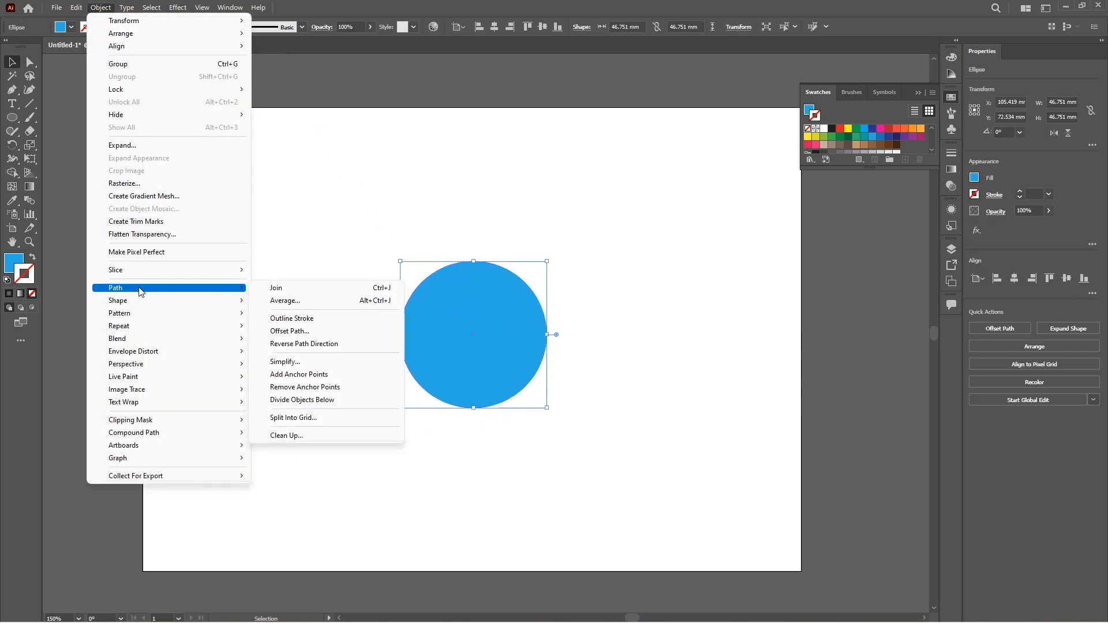
pyautogui.click(297, 331)
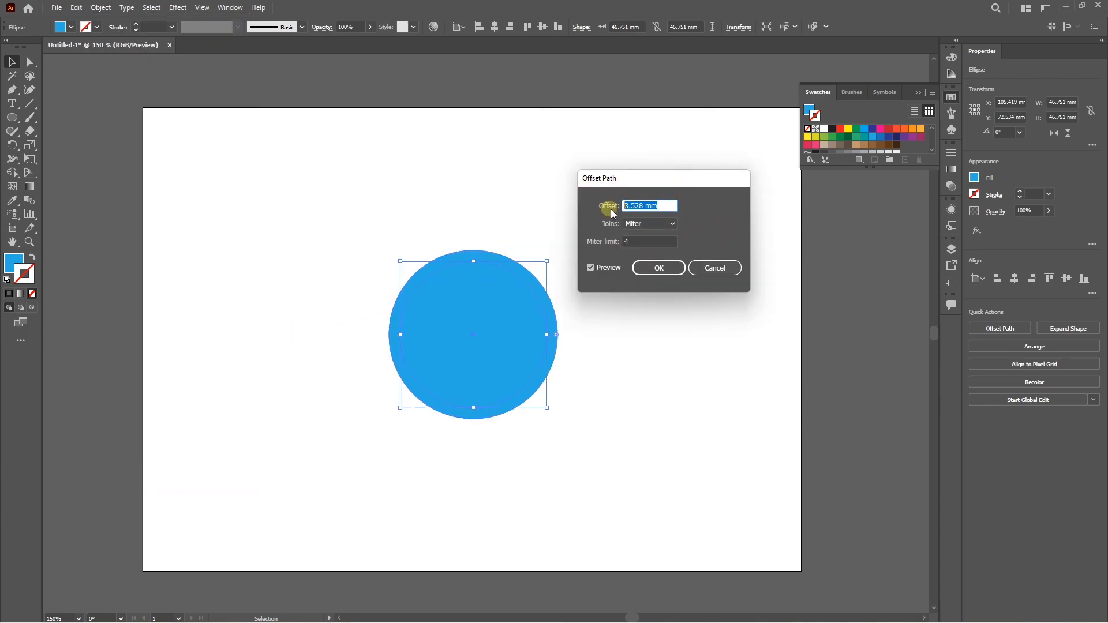
pyautogui.moveTo(633, 205); pyautogui.dragTo(666, 204)
pyautogui.moveTo(662, 206); pyautogui.dragTo(593, 201)
pyautogui.write('6')
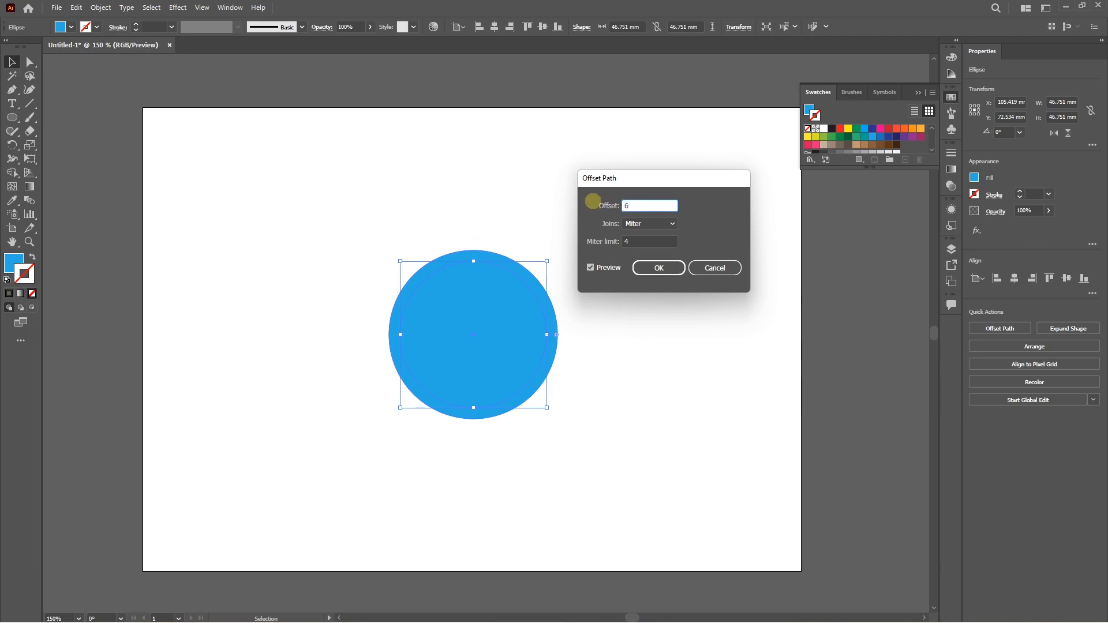
pyautogui.click(639, 243)
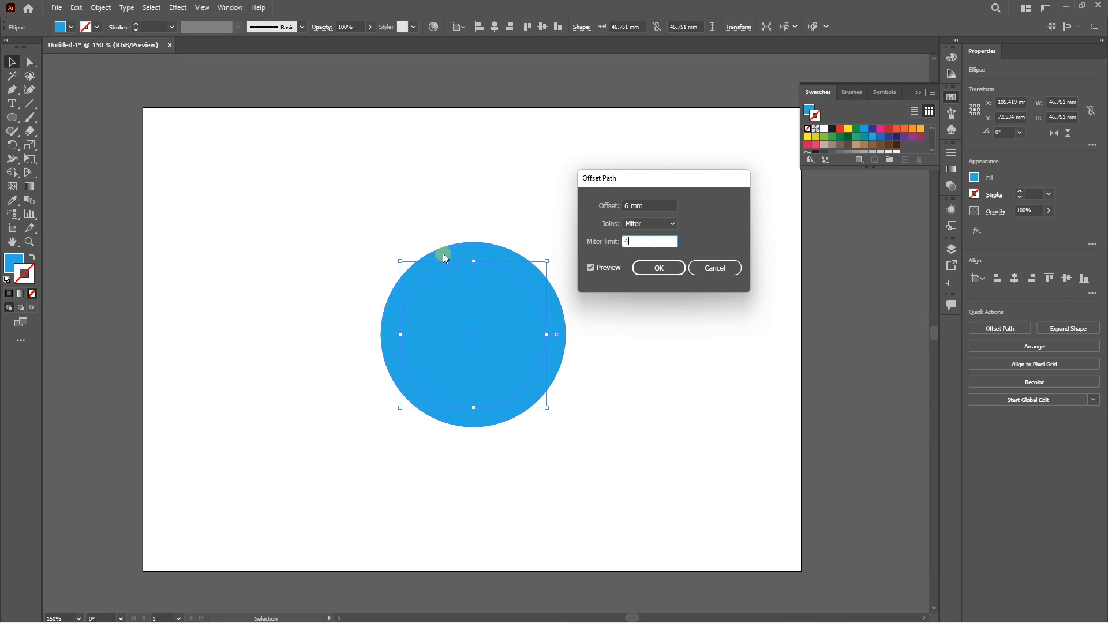
# Apply an Offset Path of -3 mm to the blue circle, and try moving the inner copy away before undoing the move.
pyautogui.moveTo(658, 203); pyautogui.dragTo(605, 202)
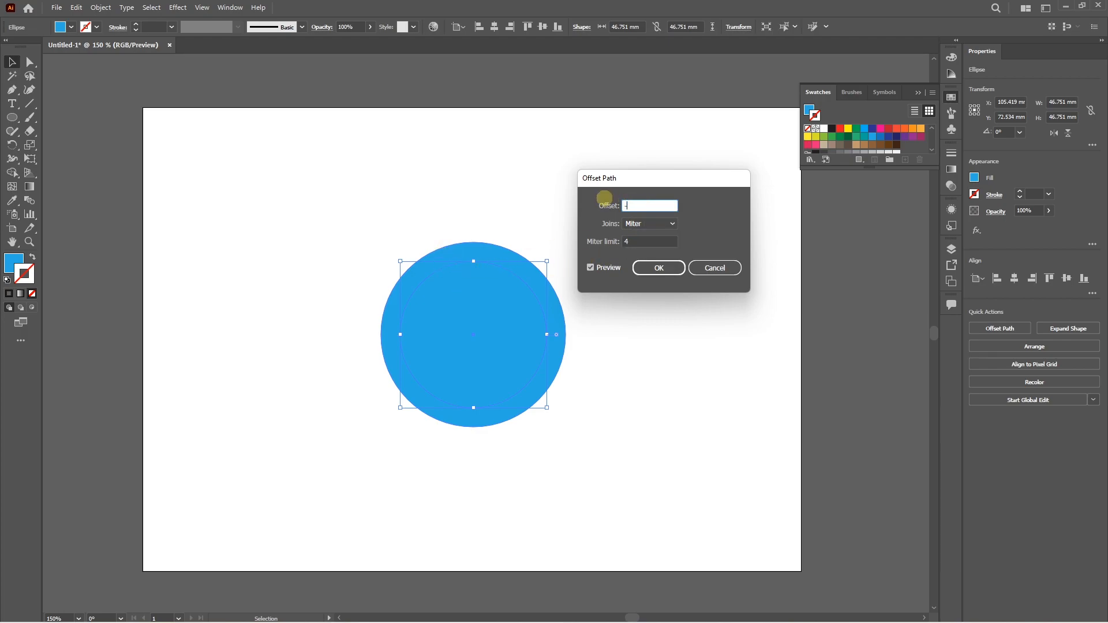
pyautogui.write('-3')
pyautogui.press('Tab')
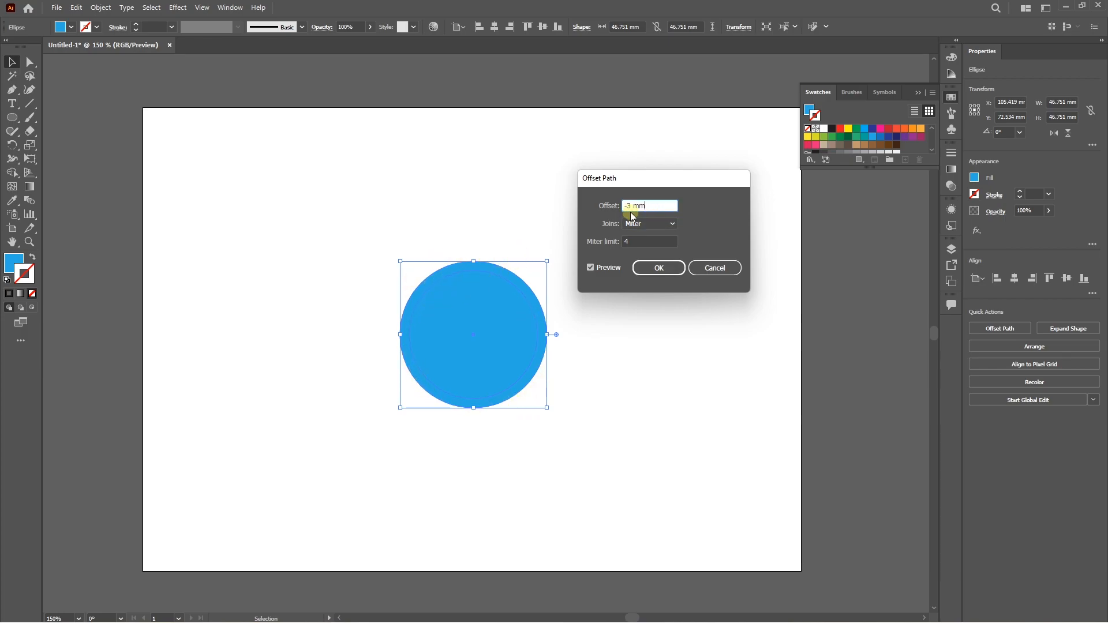
pyautogui.click(657, 268)
pyautogui.moveTo(479, 312); pyautogui.dragTo(658, 268)
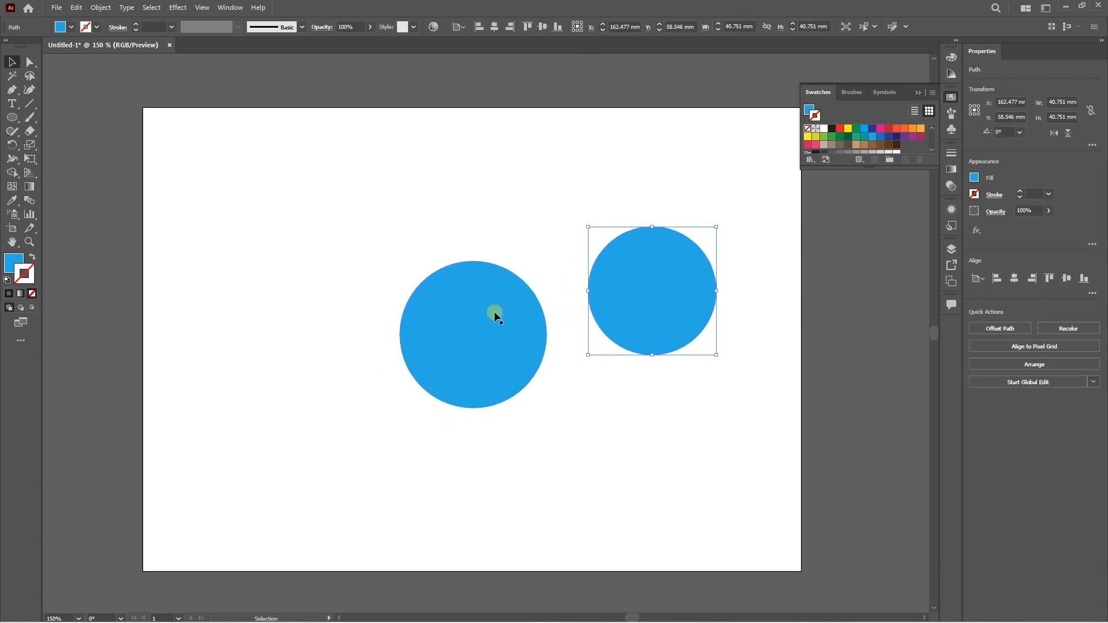
pyautogui.hotkey('ctrl', 'z')
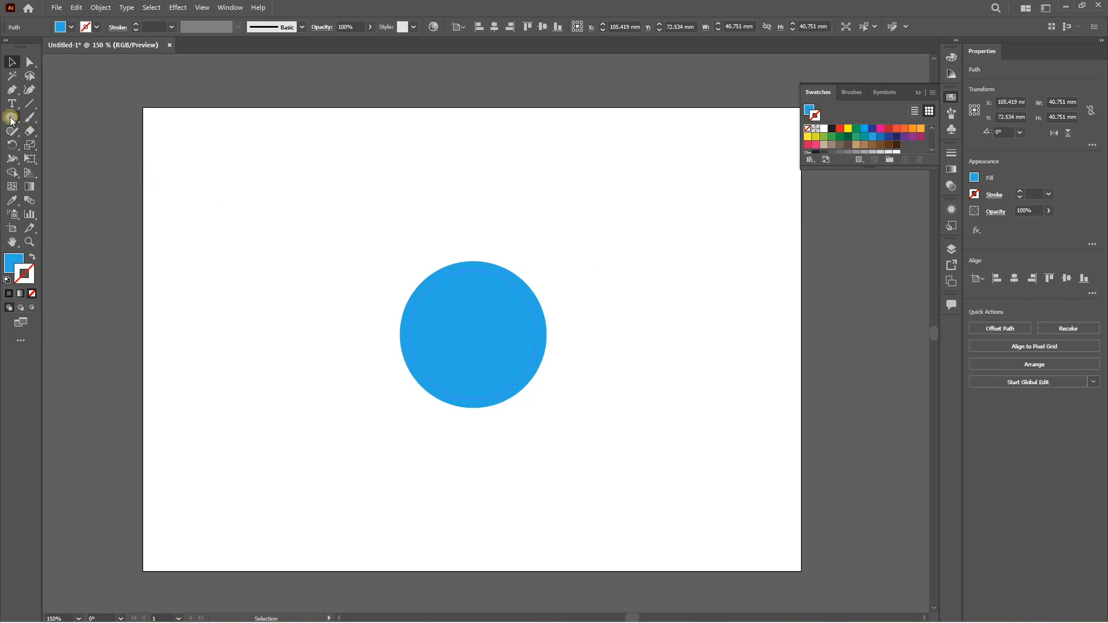
# Draw a blue rectangle about 50 mm wide and 39 mm high to the upper left of the circle.
pyautogui.click(12, 119)
pyautogui.click(64, 119)
pyautogui.moveTo(198, 194); pyautogui.dragTo(357, 317)
pyautogui.click(12, 62)
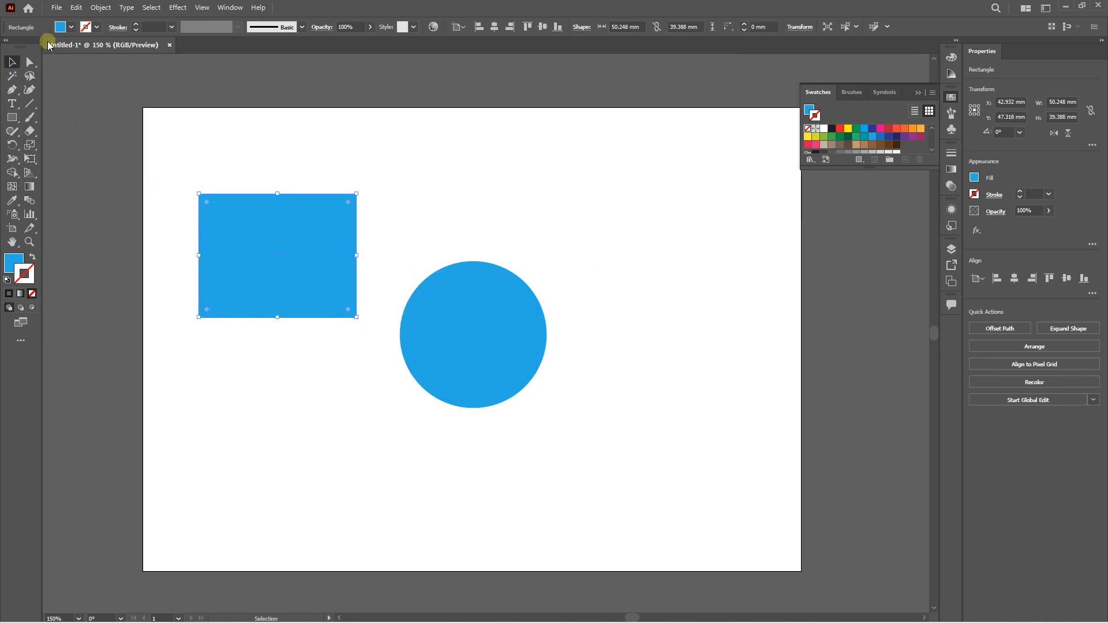
# Start an Offset Path of 5 mm on the rectangle and preview it with Round joins.
pyautogui.click(100, 8)
pyautogui.moveTo(143, 293)
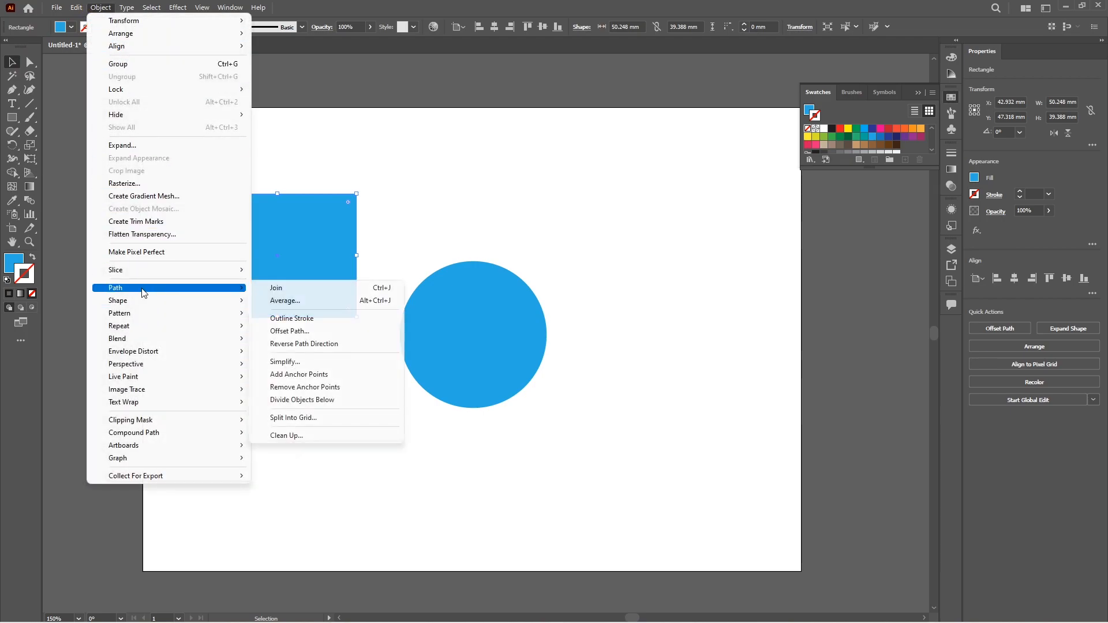
pyautogui.click(290, 330)
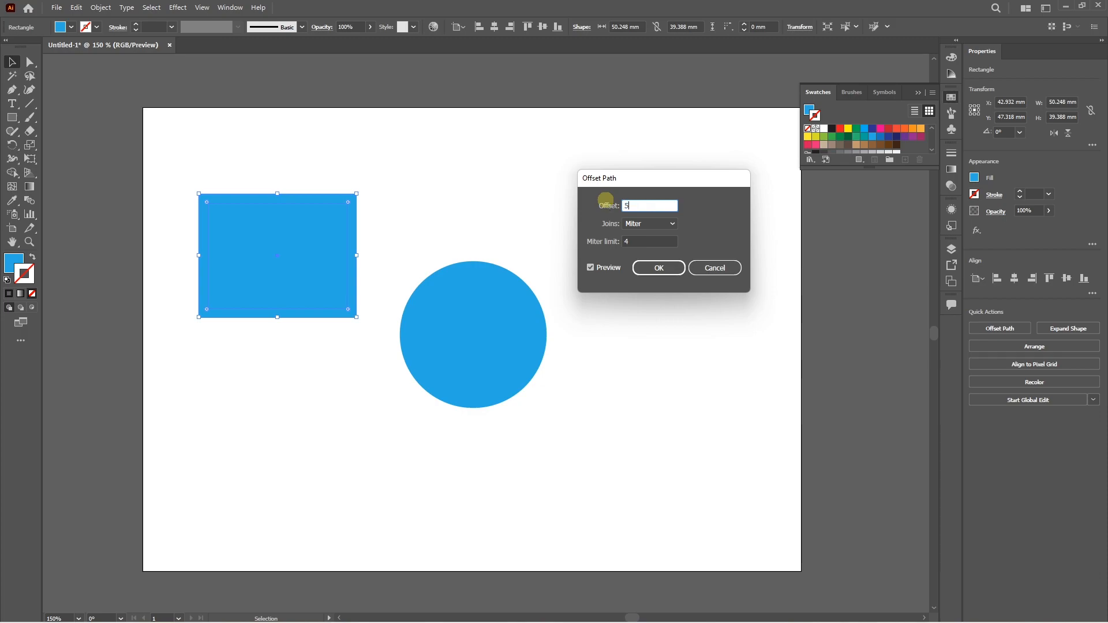
pyautogui.click(640, 223)
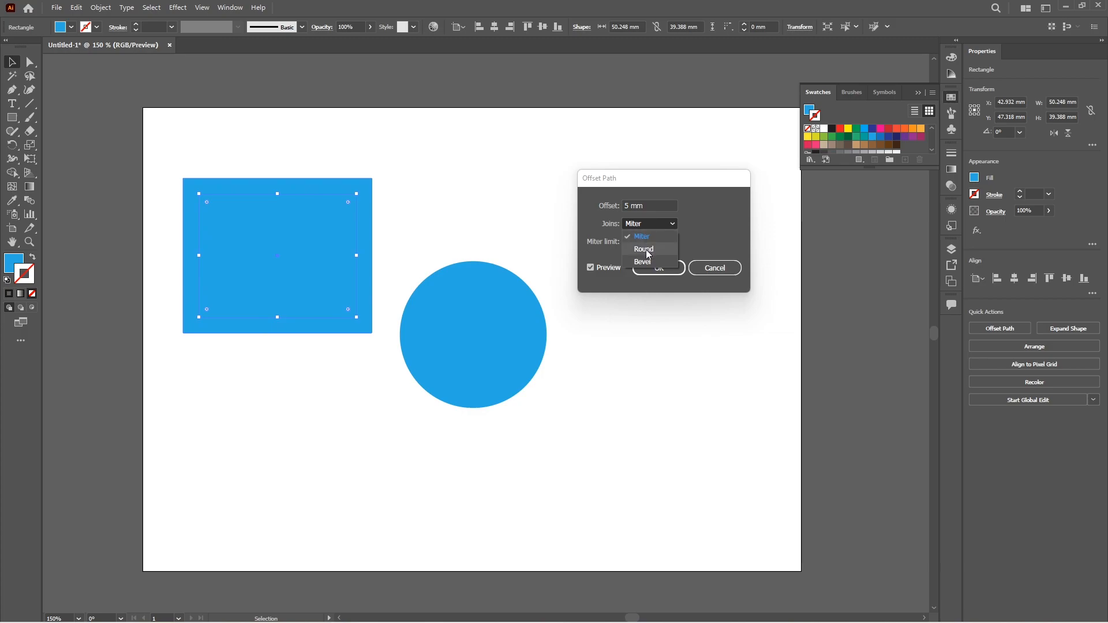
pyautogui.click(644, 249)
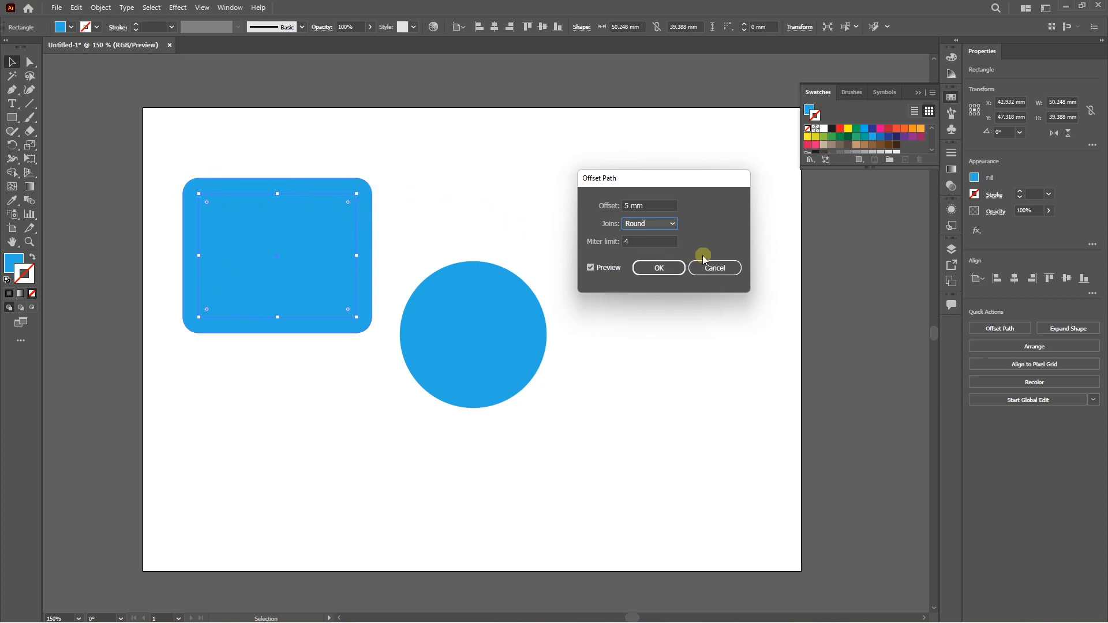
# Switch the rectangle offset's joins to Bevel and apply the 5 mm offset.
pyautogui.click(630, 226)
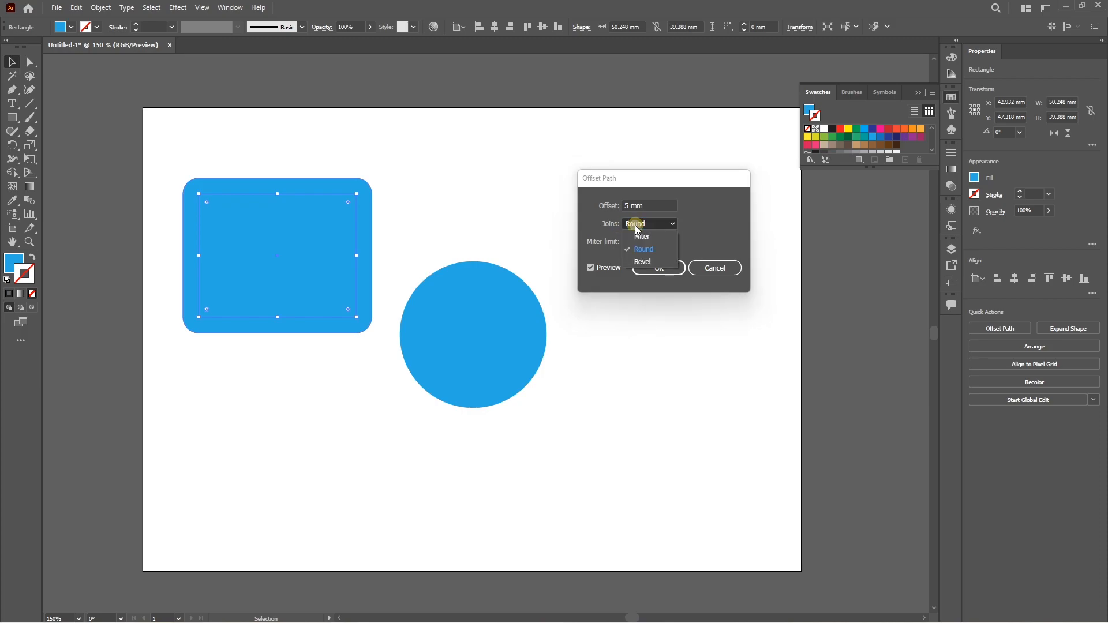
pyautogui.click(643, 262)
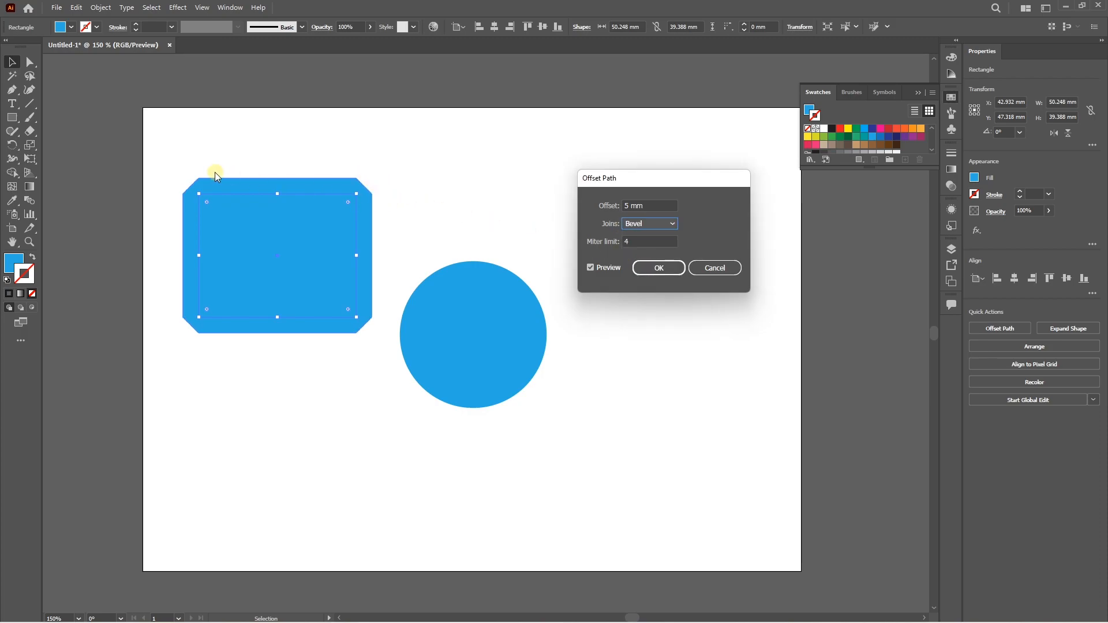
pyautogui.click(650, 223)
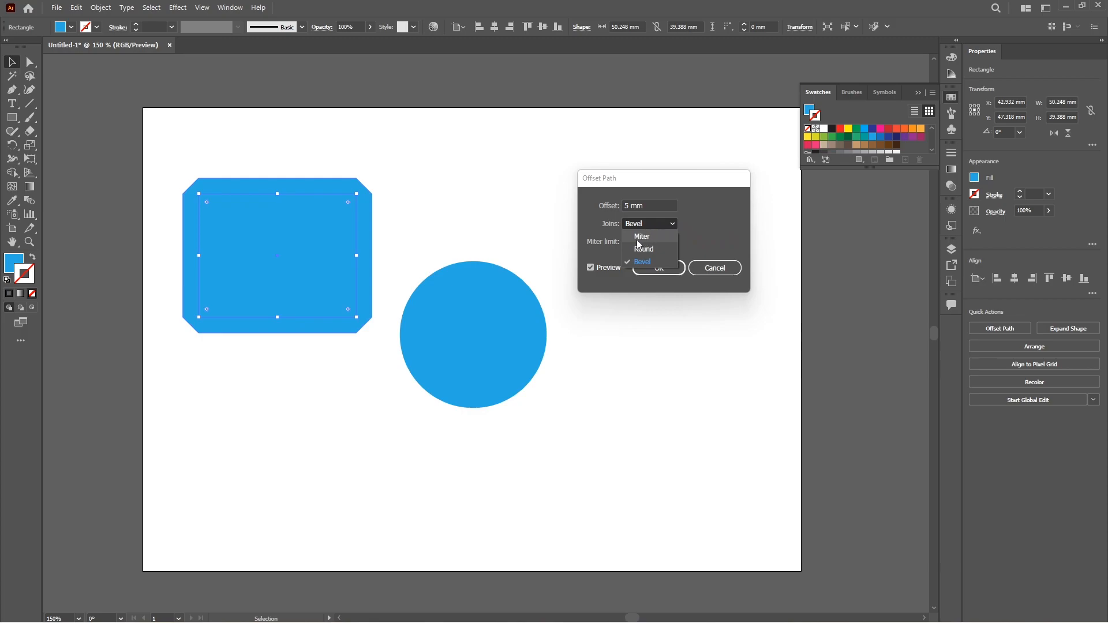
pyautogui.click(597, 229)
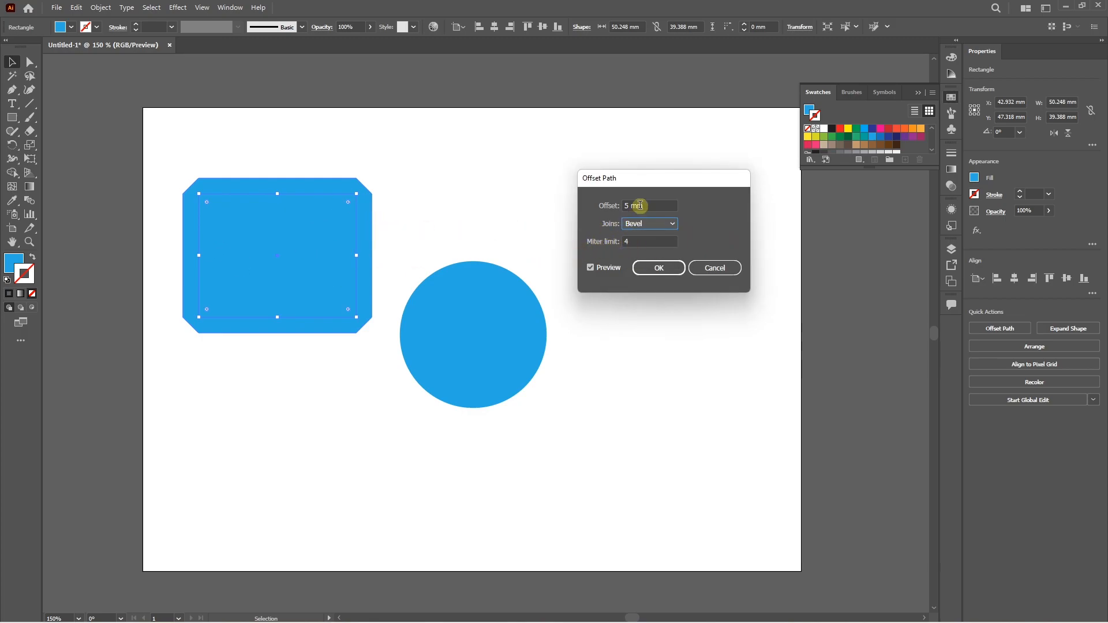
pyautogui.click(652, 268)
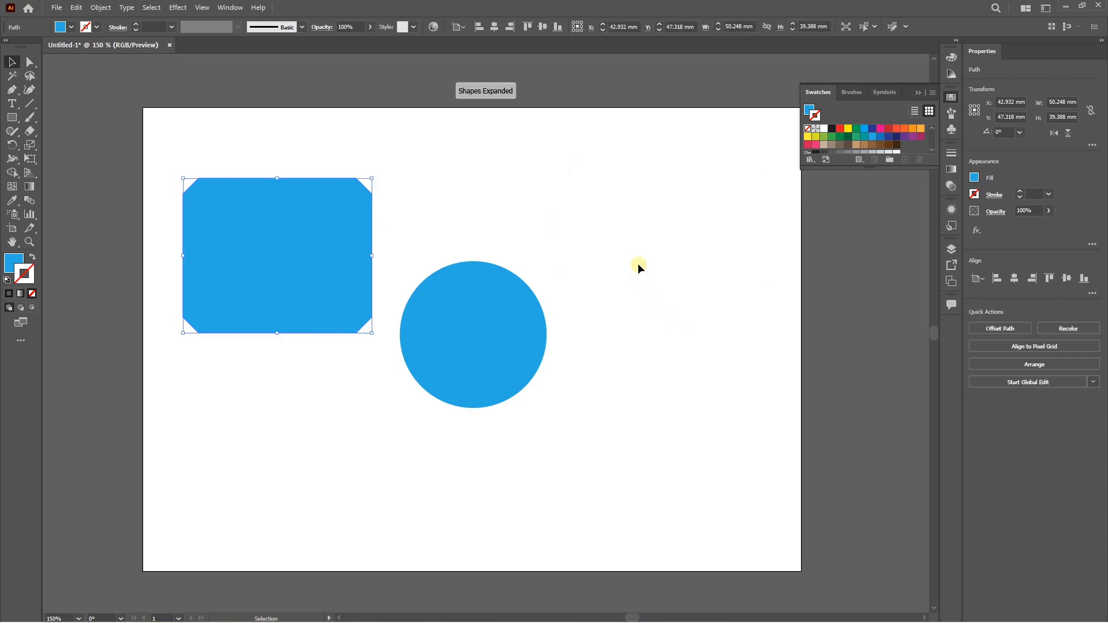
# Fill the original inner rectangle with the green swatch.
pyautogui.click(484, 214)
pyautogui.click(287, 241)
pyautogui.click(857, 129)
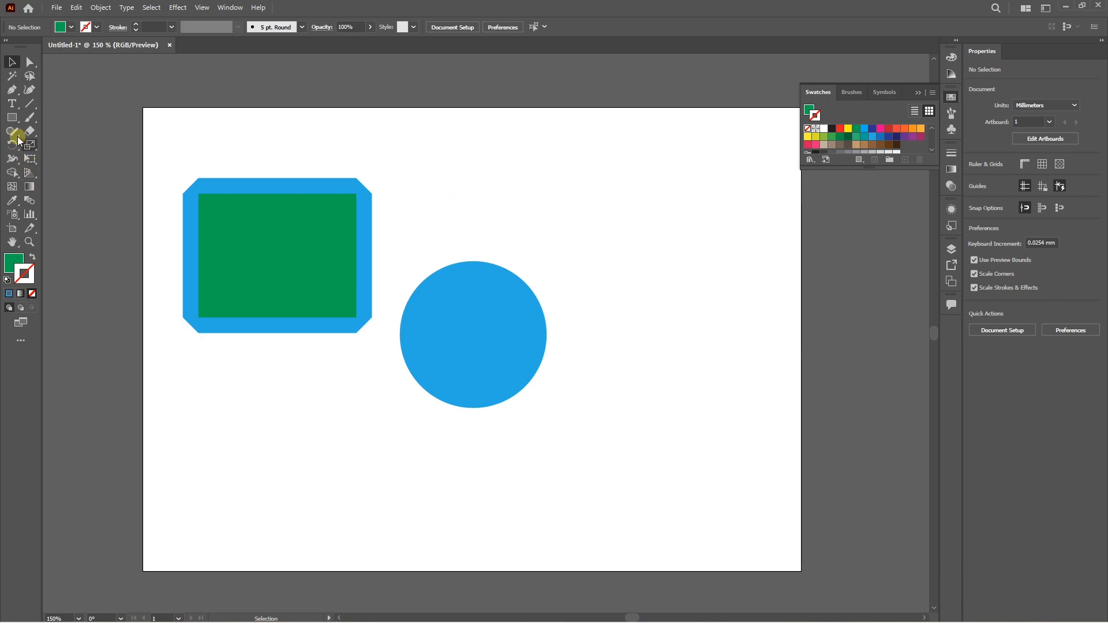
# Draw a green star about 49 mm wide and 47 mm high to the circle's upper right, and move it down fully onto the artboard.
pyautogui.click(12, 117)
pyautogui.click(50, 171)
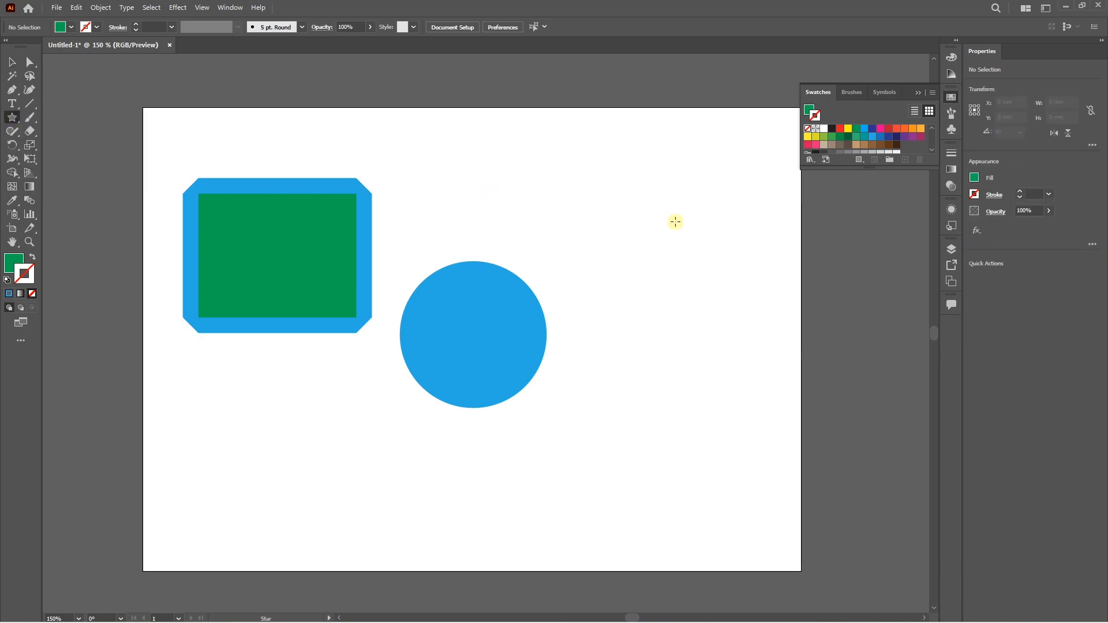
pyautogui.moveTo(634, 175); pyautogui.dragTo(656, 244)
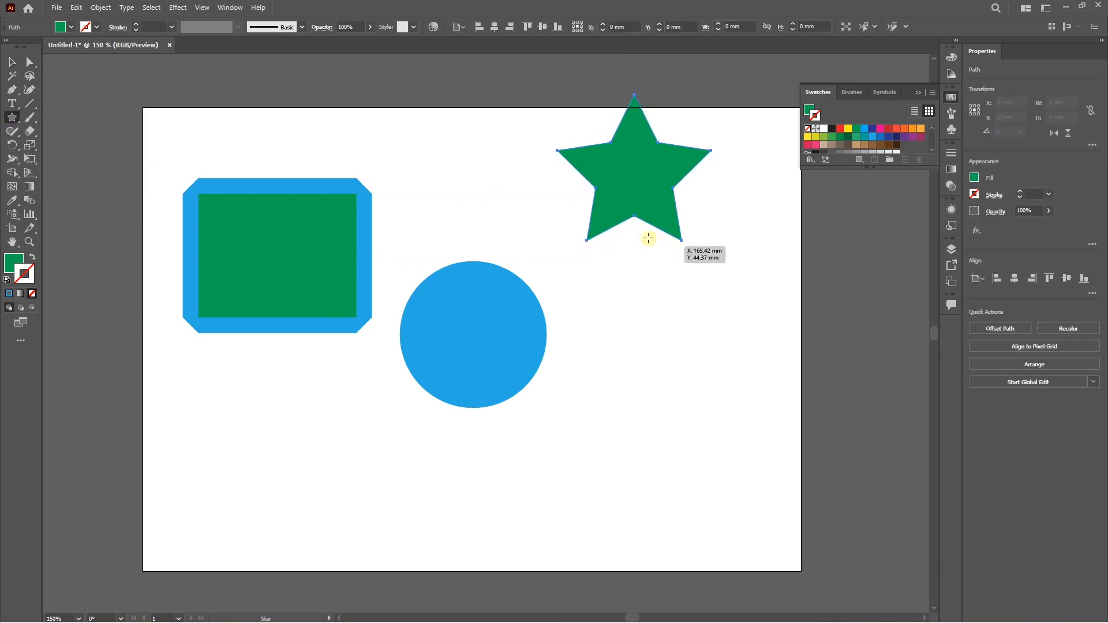
pyautogui.click(12, 62)
pyautogui.moveTo(617, 158); pyautogui.dragTo(620, 194)
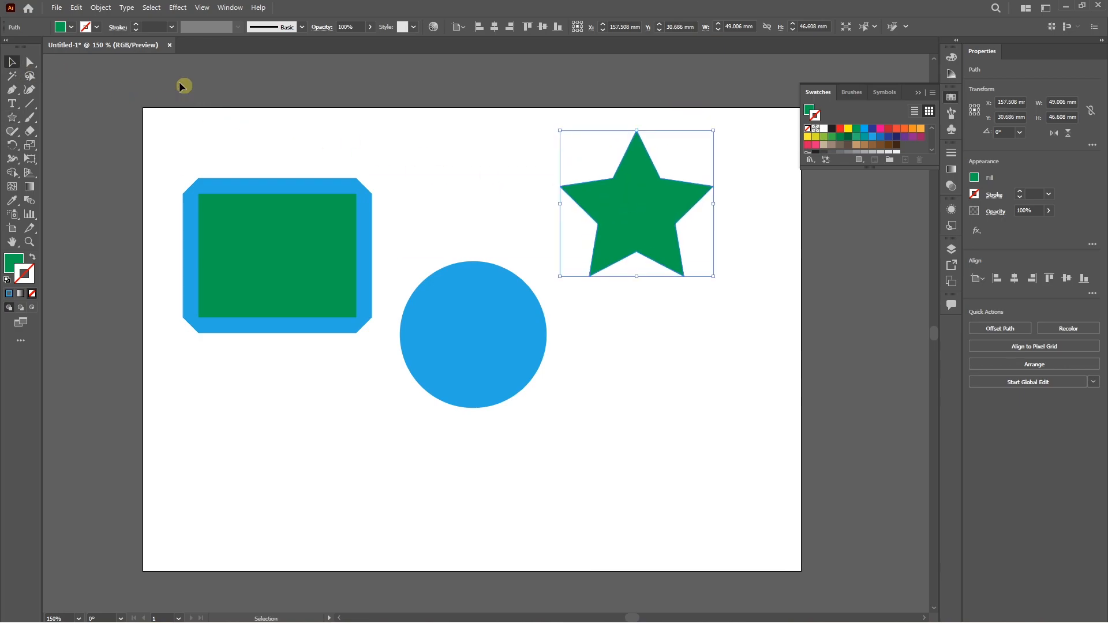
# Preview a 5 mm Offset Path with Miter joins on the star, moving the dialog clear of the shape.
pyautogui.click(104, 8)
pyautogui.moveTo(170, 290)
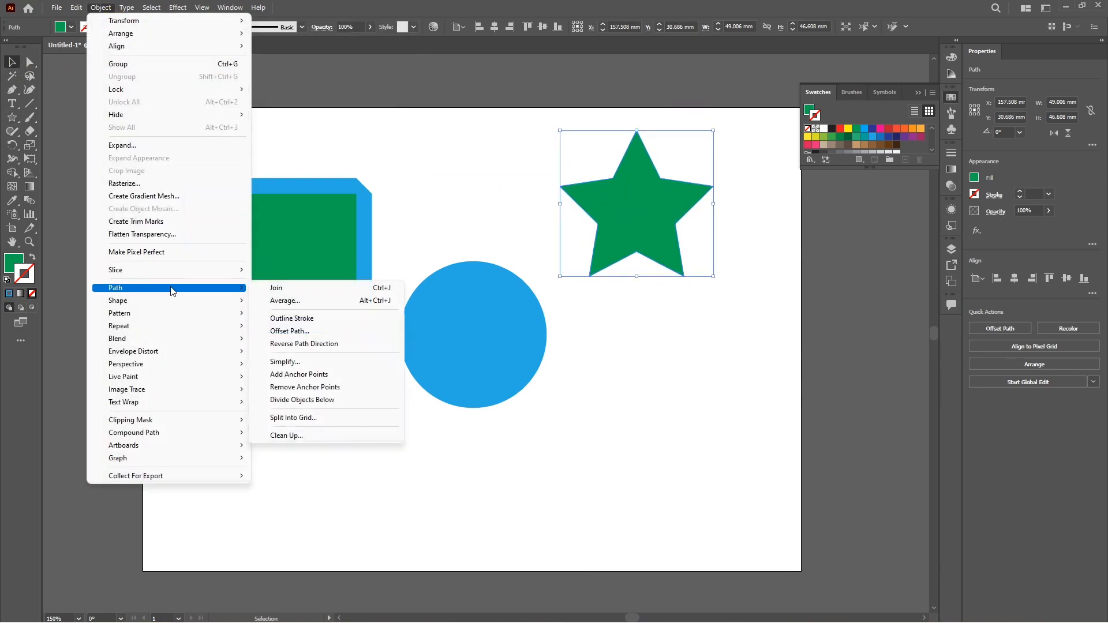
pyautogui.click(295, 338)
pyautogui.moveTo(623, 178); pyautogui.dragTo(833, 197)
pyautogui.click(855, 243)
pyautogui.click(853, 257)
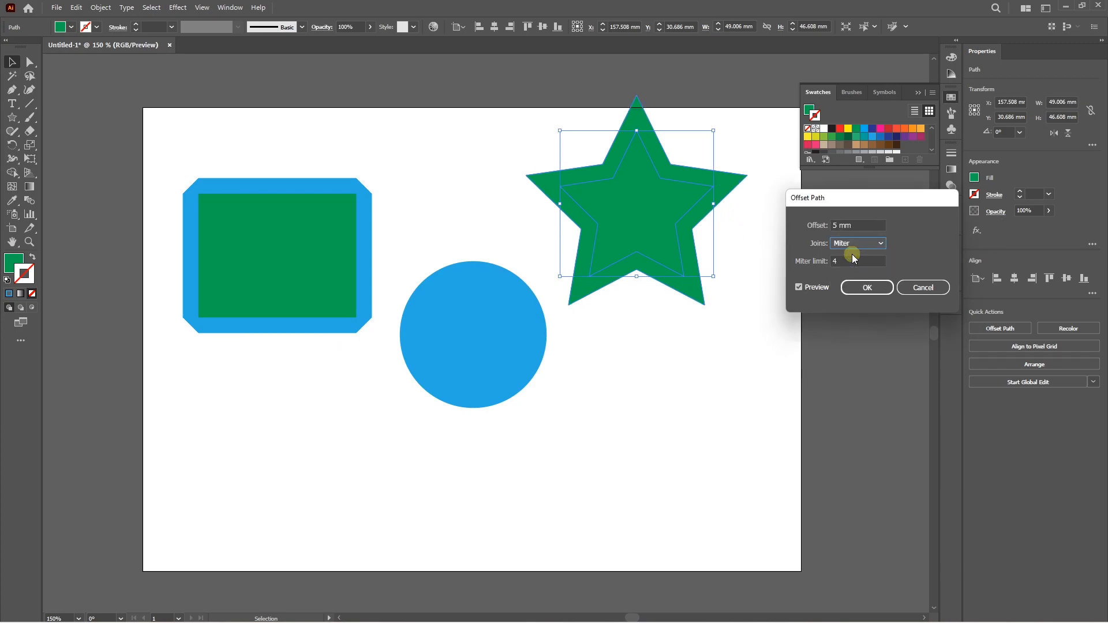
# Compare Round and Bevel joins on the star's offset, and return the joins to Miter.
pyautogui.click(859, 244)
pyautogui.click(860, 268)
pyautogui.click(850, 244)
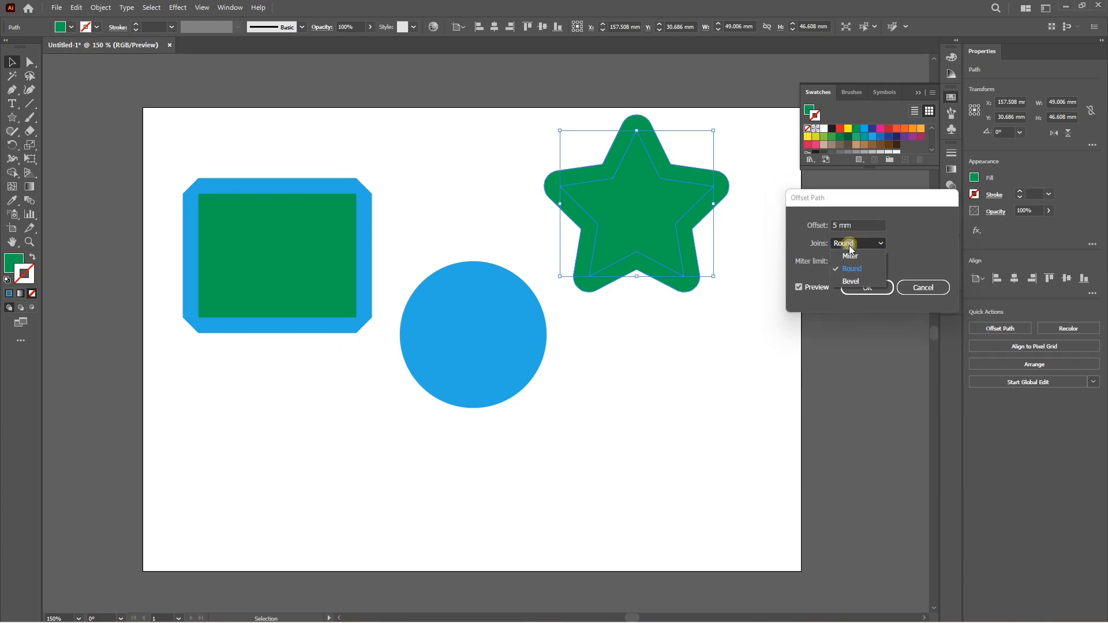
pyautogui.click(862, 281)
pyautogui.click(849, 244)
pyautogui.click(847, 257)
# Set the miter limit of the star's offset to 2.
pyautogui.click(825, 260)
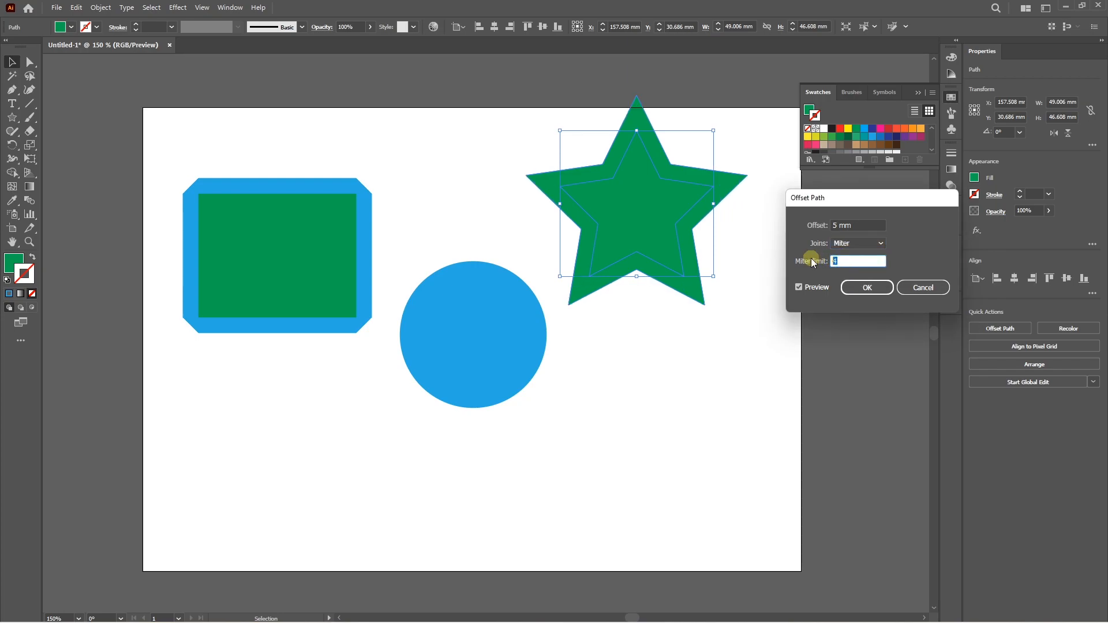
pyautogui.write('2')
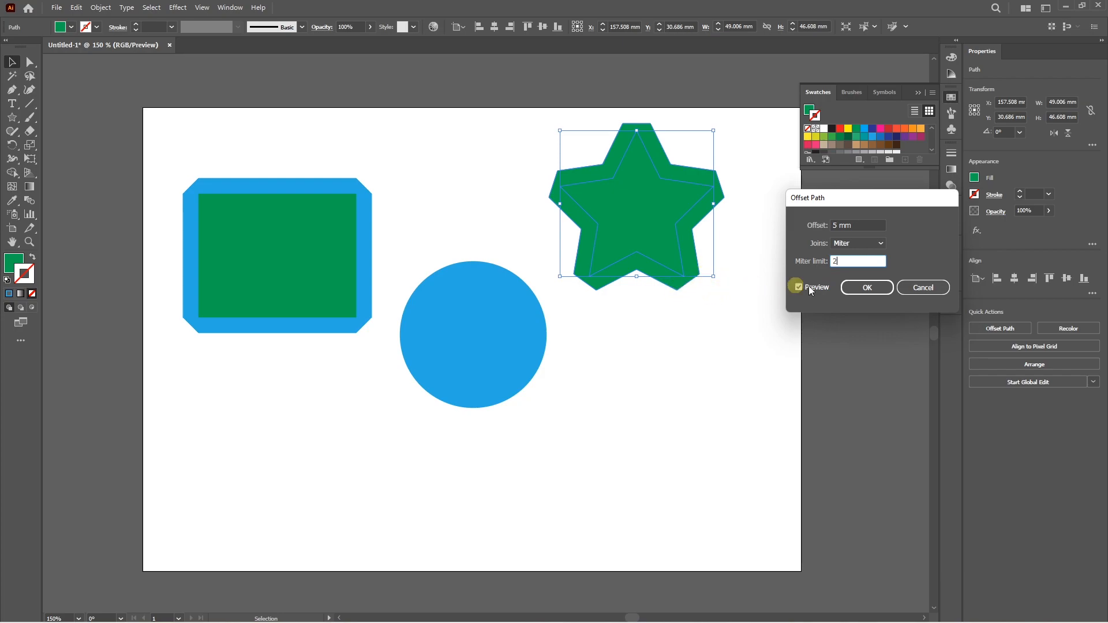
pyautogui.doubleClick(844, 261)
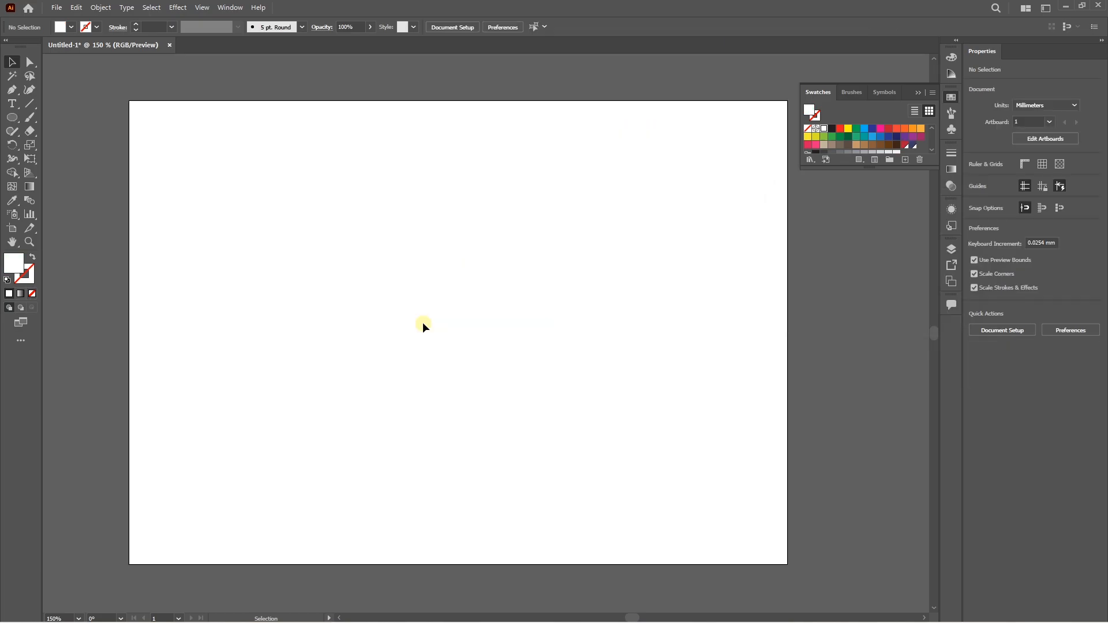
# Draw a circle about 37 mm in diameter on the empty artboard and fill it with yellow.
pyautogui.click(13, 117)
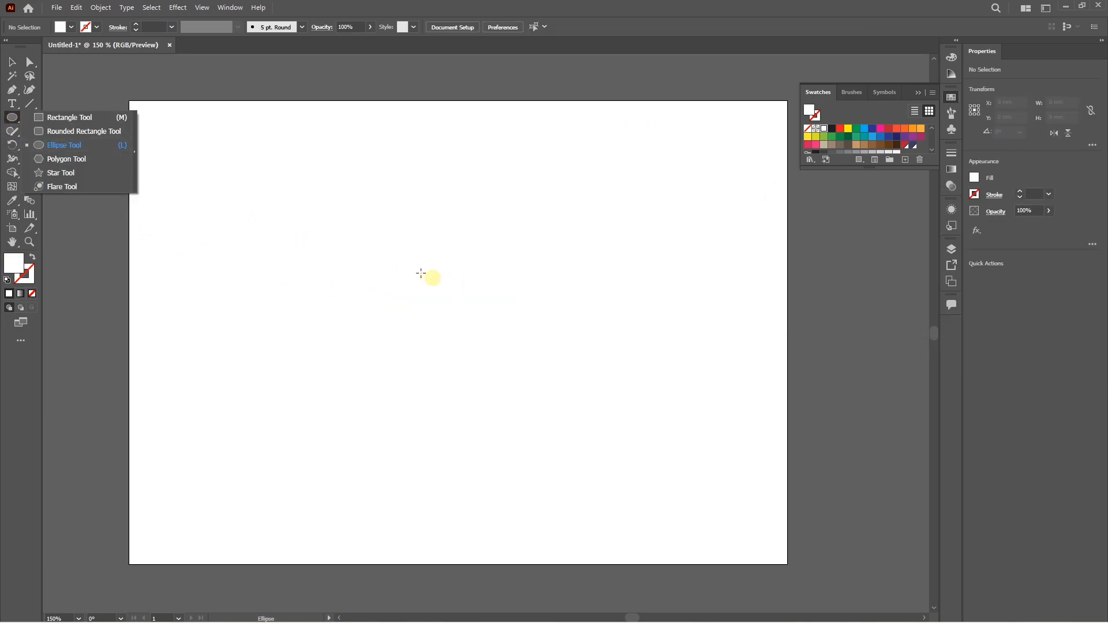
pyautogui.moveTo(343, 237); pyautogui.dragTo(430, 353)
pyautogui.click(851, 132)
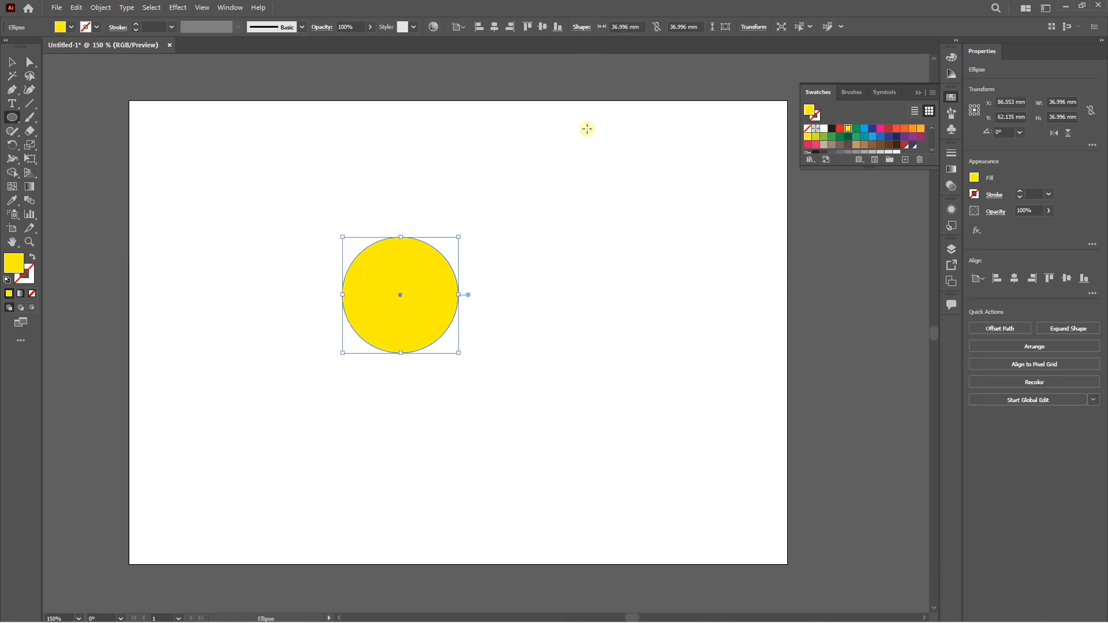
# Duplicate the yellow circle horizontally to its right so the two overlap, and select both circles.
pyautogui.click(11, 62)
pyautogui.moveTo(407, 326); pyautogui.dragTo(493, 326)
pyautogui.moveTo(380, 206); pyautogui.dragTo(497, 341)
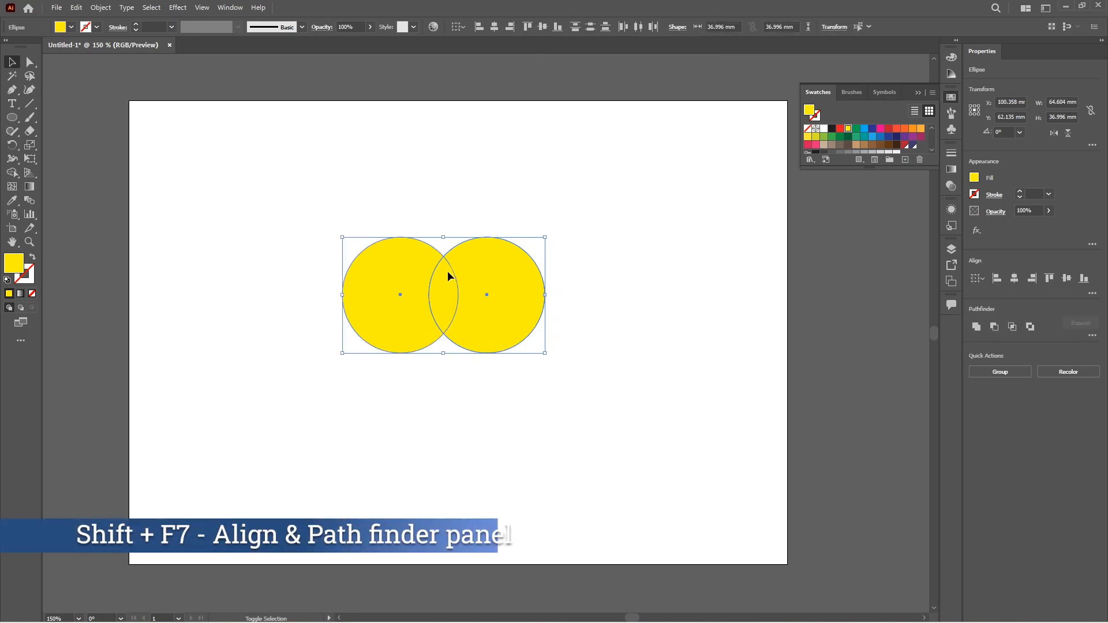
# Merge the two overlapping yellow circles into one shape with the Pathfinder's Unite mode and select the result.
pyautogui.hotkey('shift', 'F7')
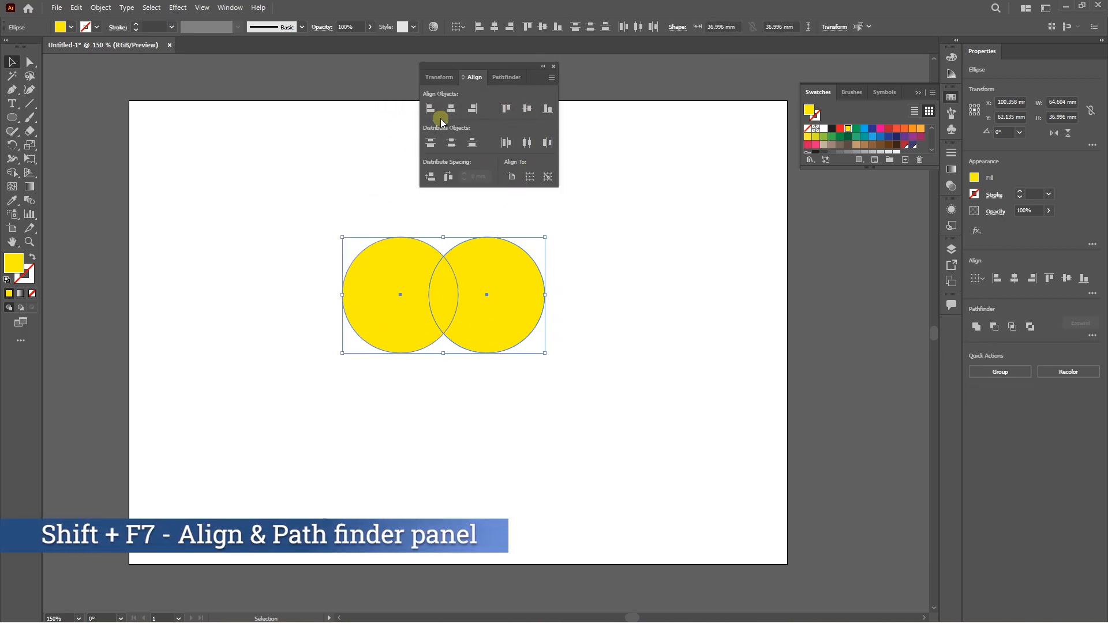
pyautogui.click(508, 78)
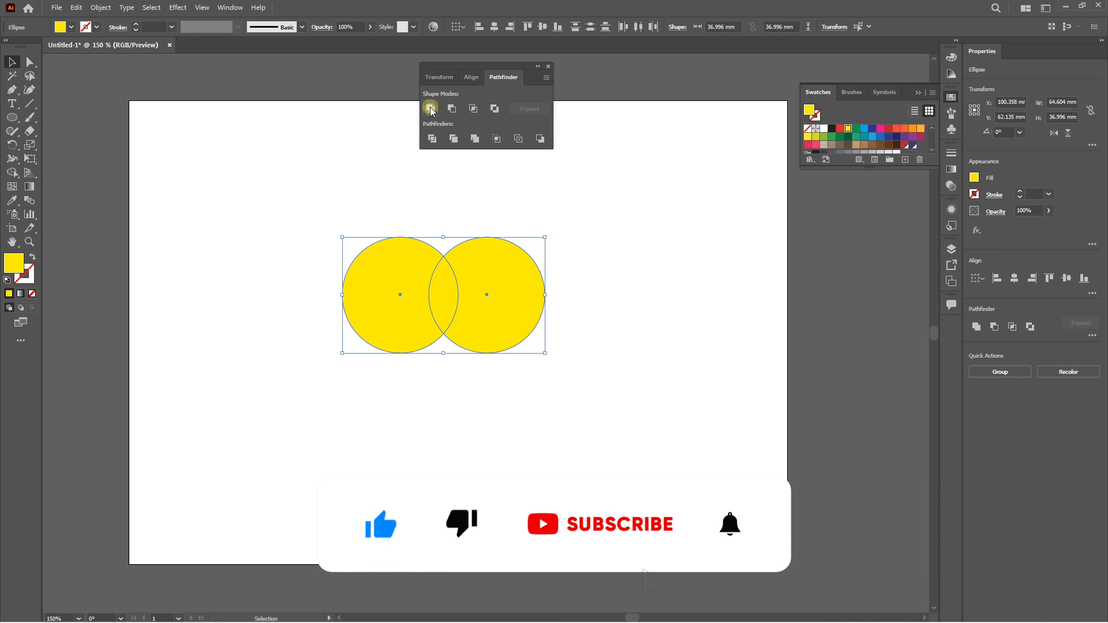
pyautogui.click(430, 109)
pyautogui.click(449, 214)
pyautogui.click(452, 296)
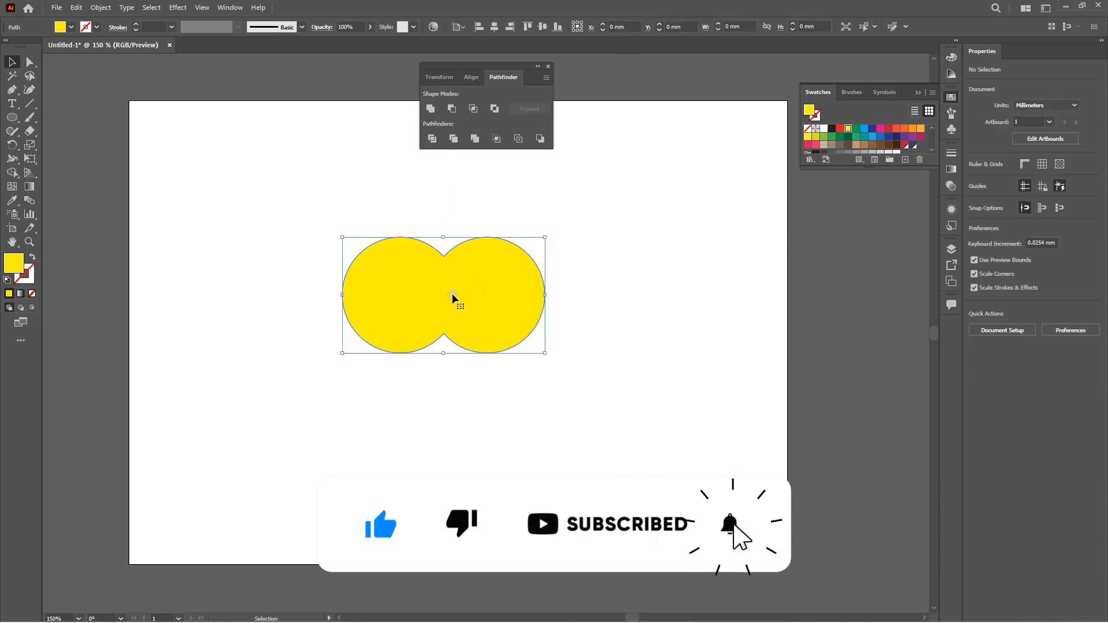
# Duplicate the merged yellow shape in place and scale the copy proportionally from its centre to about 86 × 50 mm.
pyautogui.click(599, 189)
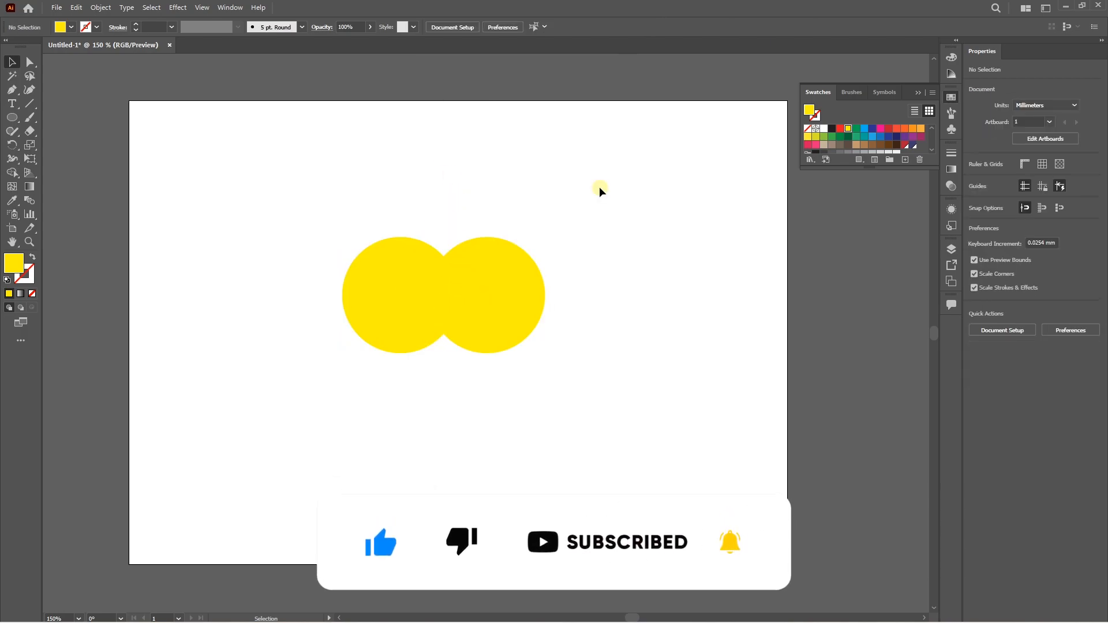
pyautogui.click(476, 271)
pyautogui.press('a')
pyautogui.press('v')
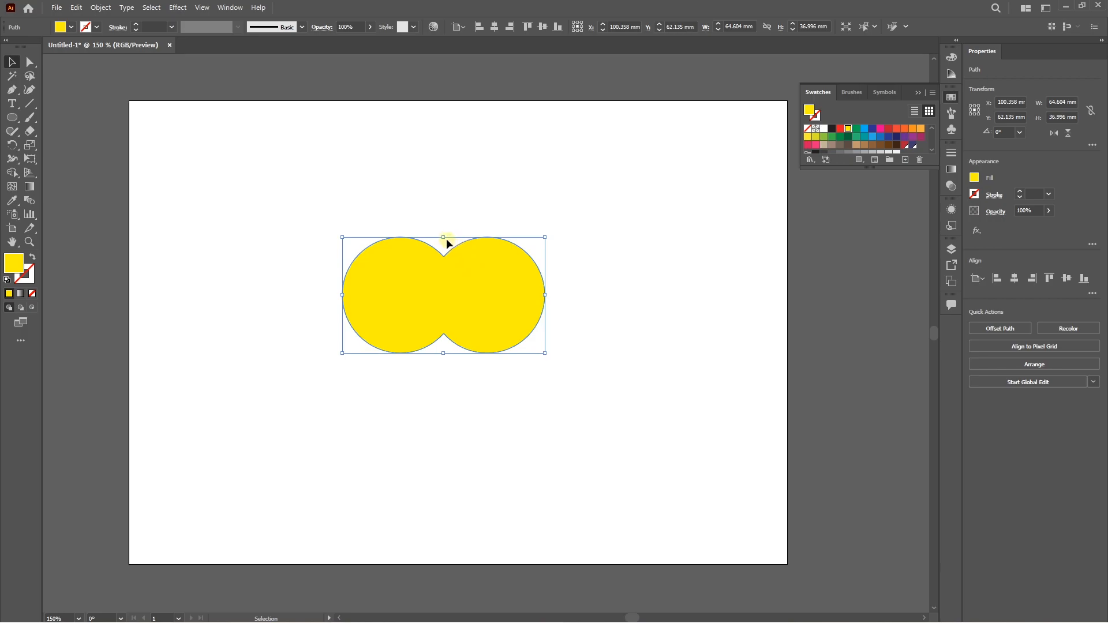
pyautogui.moveTo(444, 237); pyautogui.dragTo(441, 219)
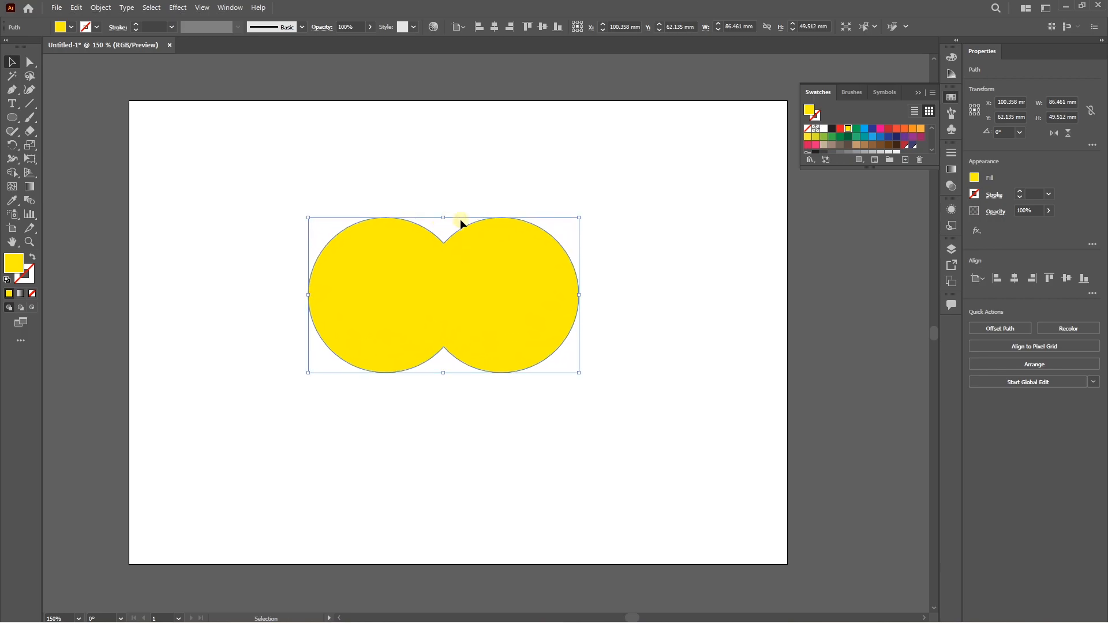
# Fill the enlarged copy with dark blue and send it behind the yellow shape.
pyautogui.click(870, 130)
pyautogui.press('a')
pyautogui.hotkey('ctrl', '[')
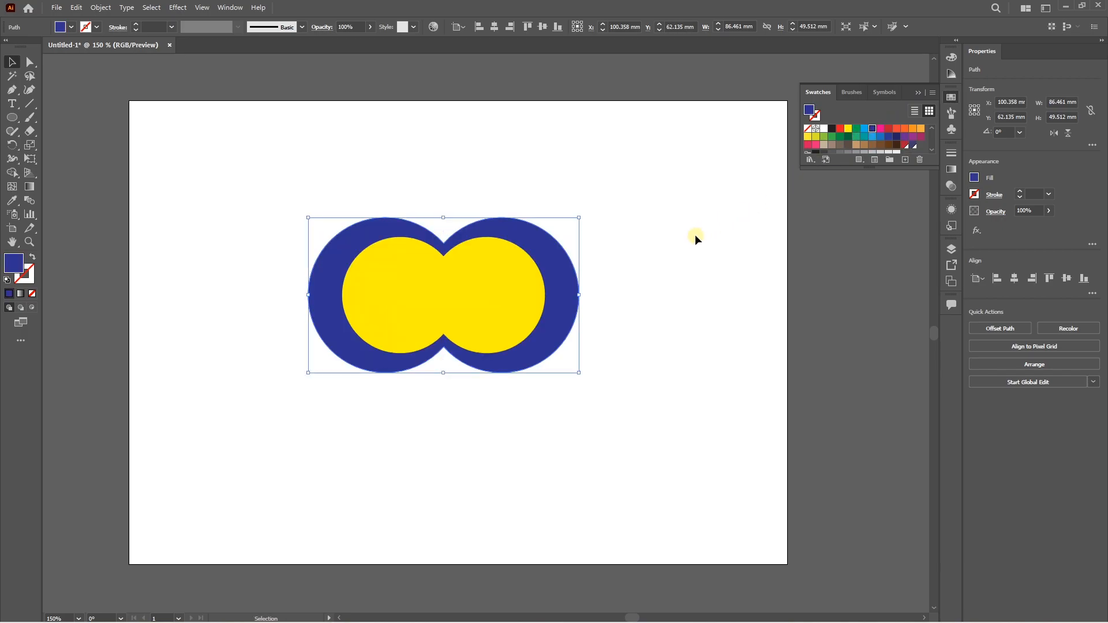
pyautogui.click(696, 236)
pyautogui.scroll(1, 491, 293)
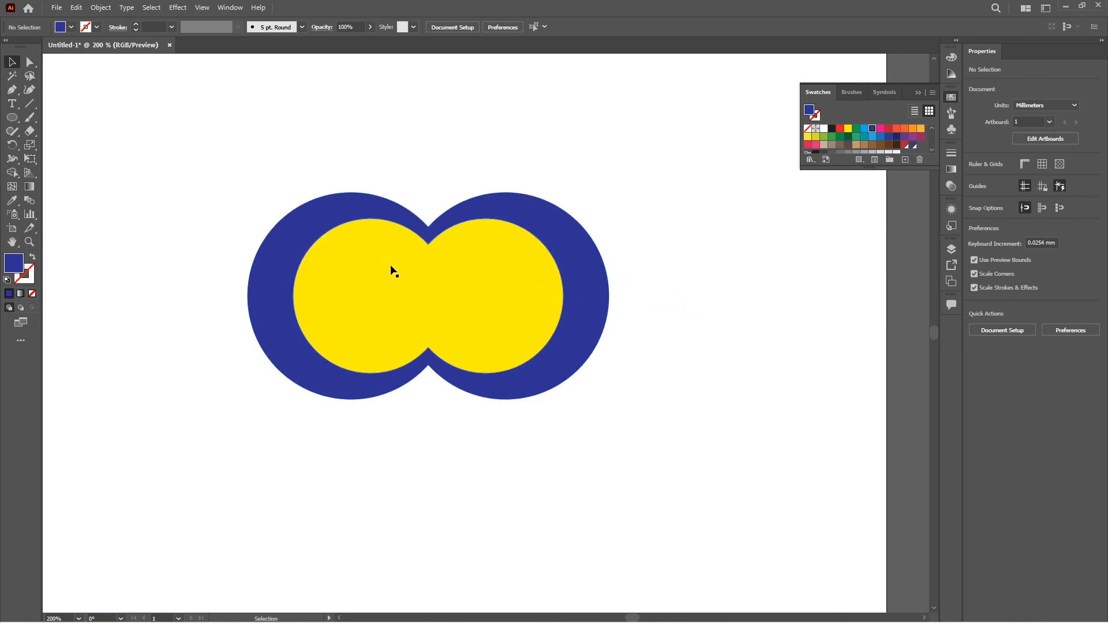
# Delete the scaled dark blue copy behind the yellow shape.
pyautogui.click(343, 207)
pyautogui.press('Delete')
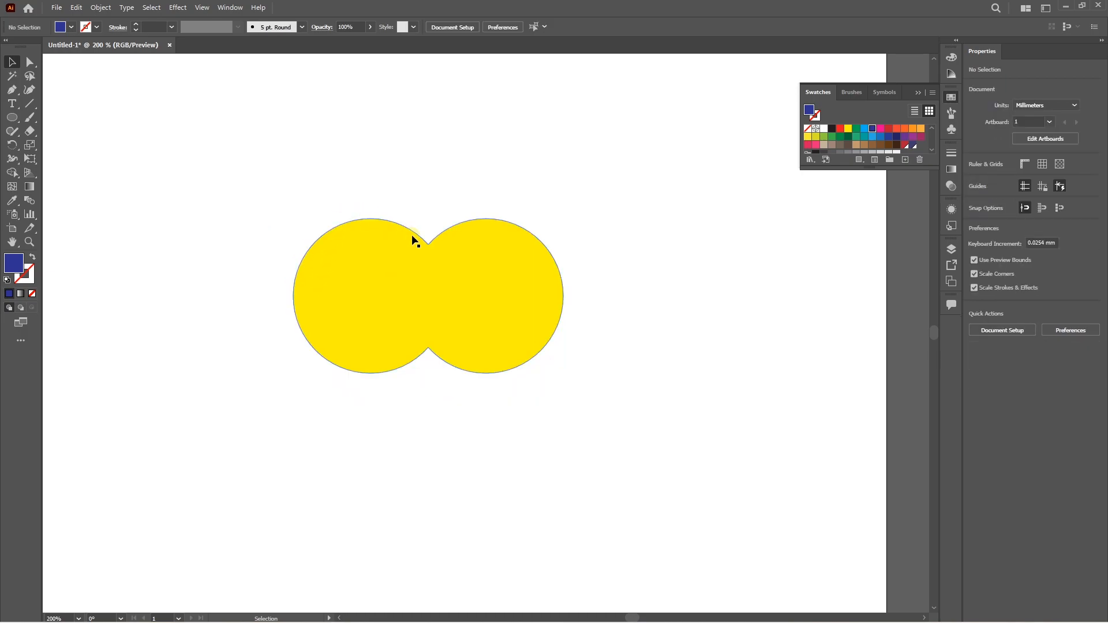
# Offset the path of the merged yellow shape by 5 mm.
pyautogui.click(390, 269)
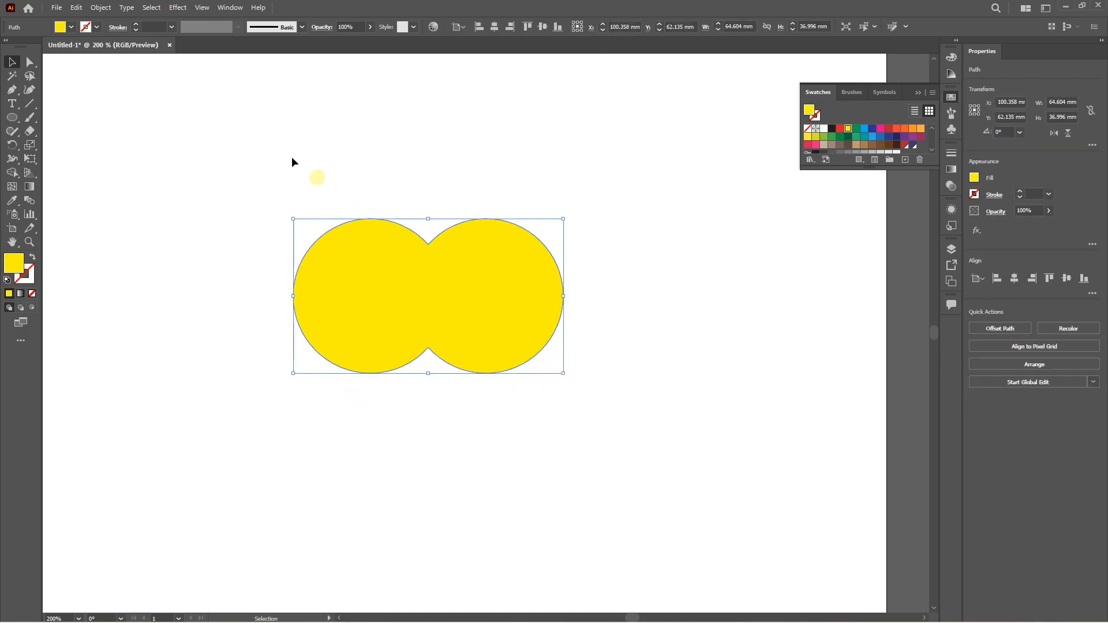
pyautogui.click(100, 8)
pyautogui.moveTo(129, 287)
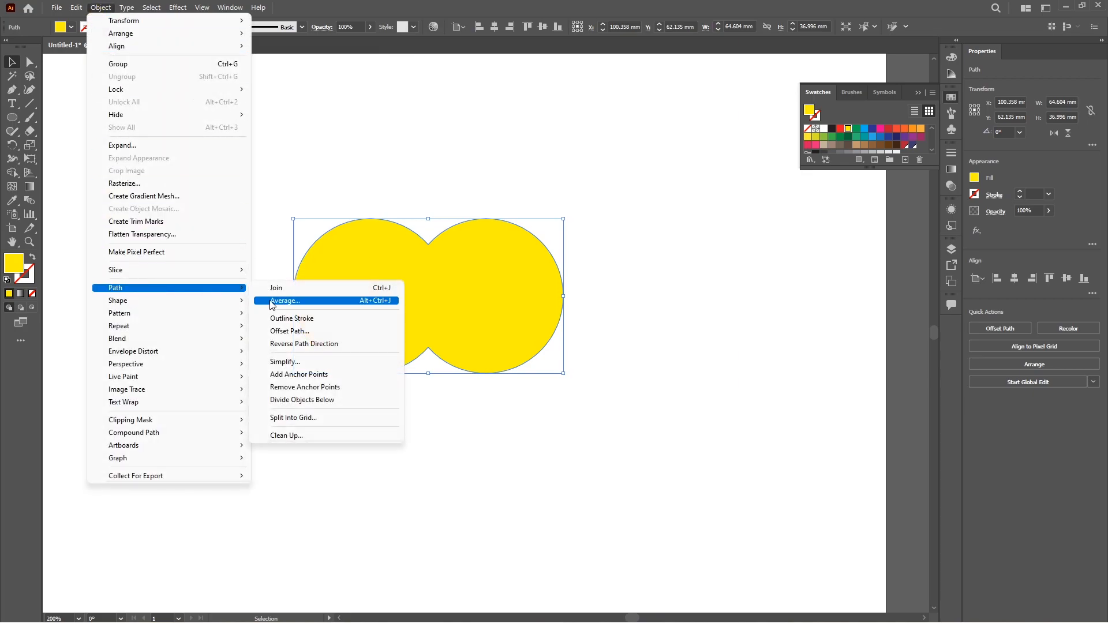
pyautogui.click(297, 334)
pyautogui.write('5')
pyautogui.press('Return')
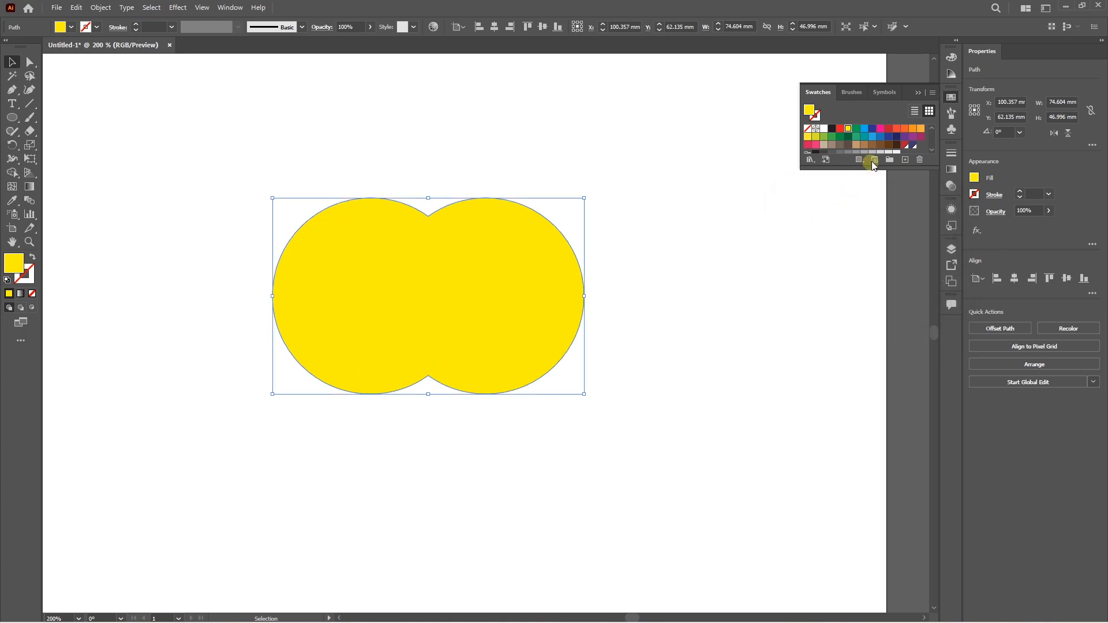
# Fill the offset shape behind the yellow one with bright pink and deselect it.
pyautogui.click(880, 128)
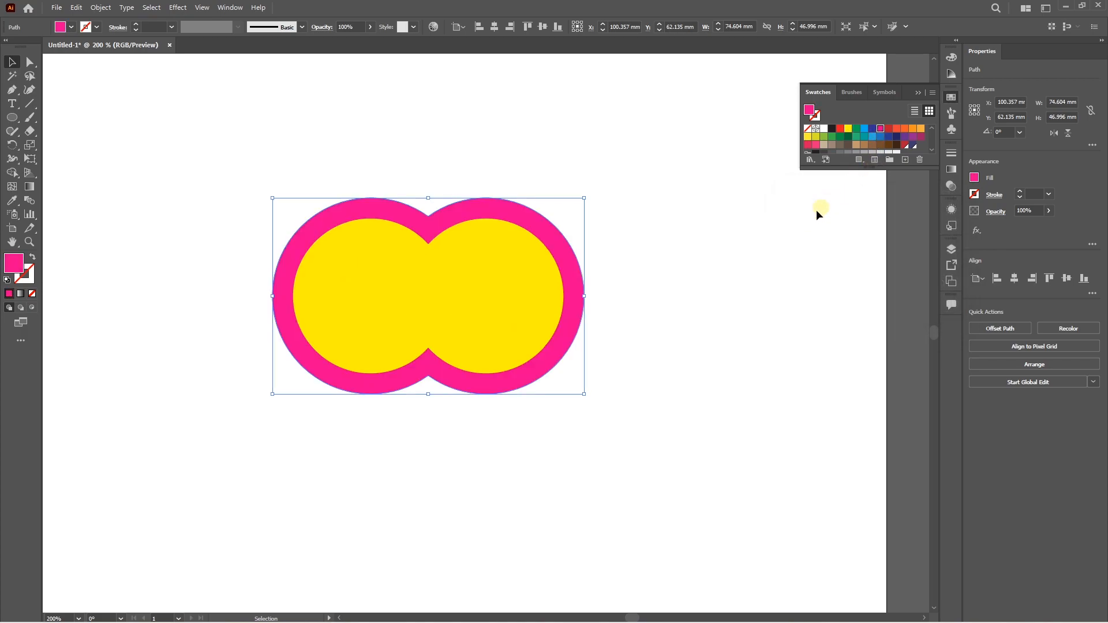
pyautogui.click(824, 204)
pyautogui.scroll(1, 514, 305)
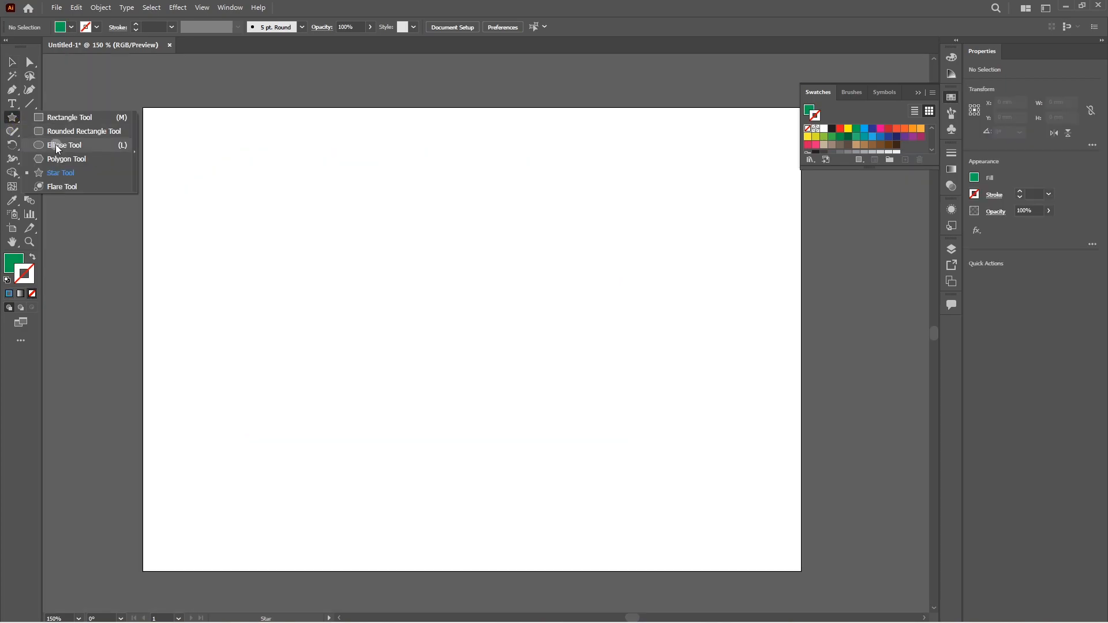
# Create a green circle 115 mm wide and 115 mm high and centre it vertically on the empty artboard.
pyautogui.click(56, 144)
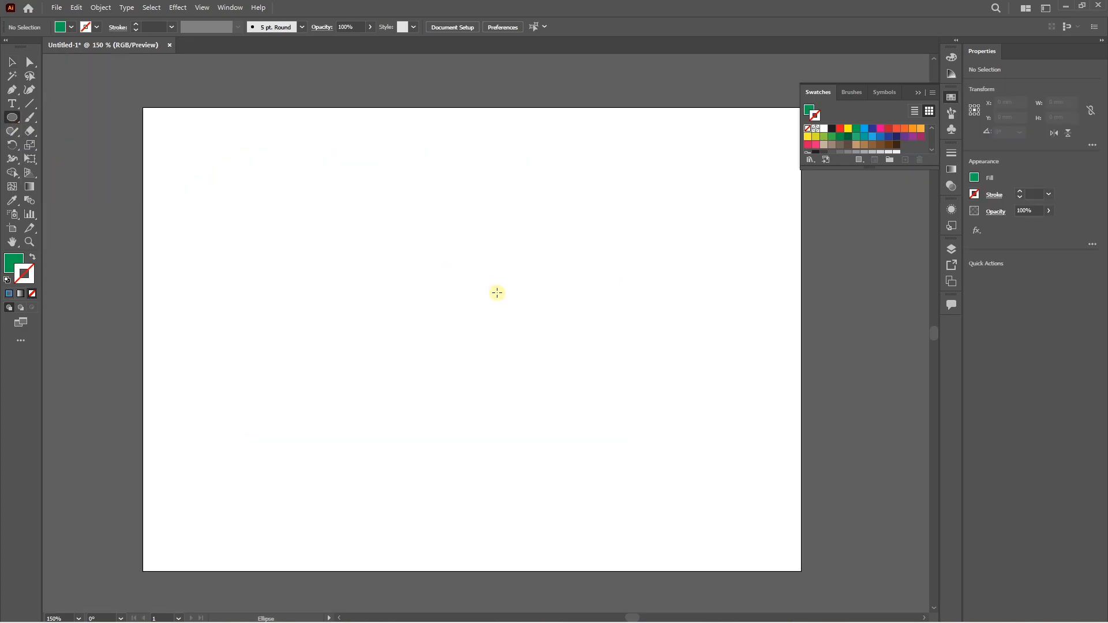
pyautogui.click(456, 284)
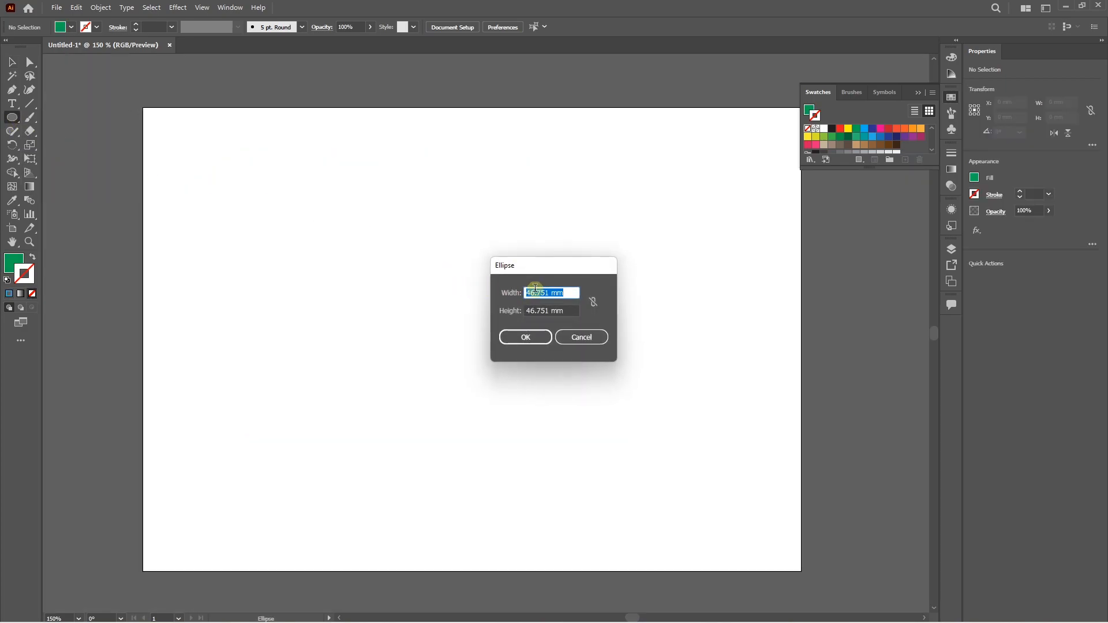
pyautogui.write('115')
pyautogui.press('Tab')
pyautogui.write('11')
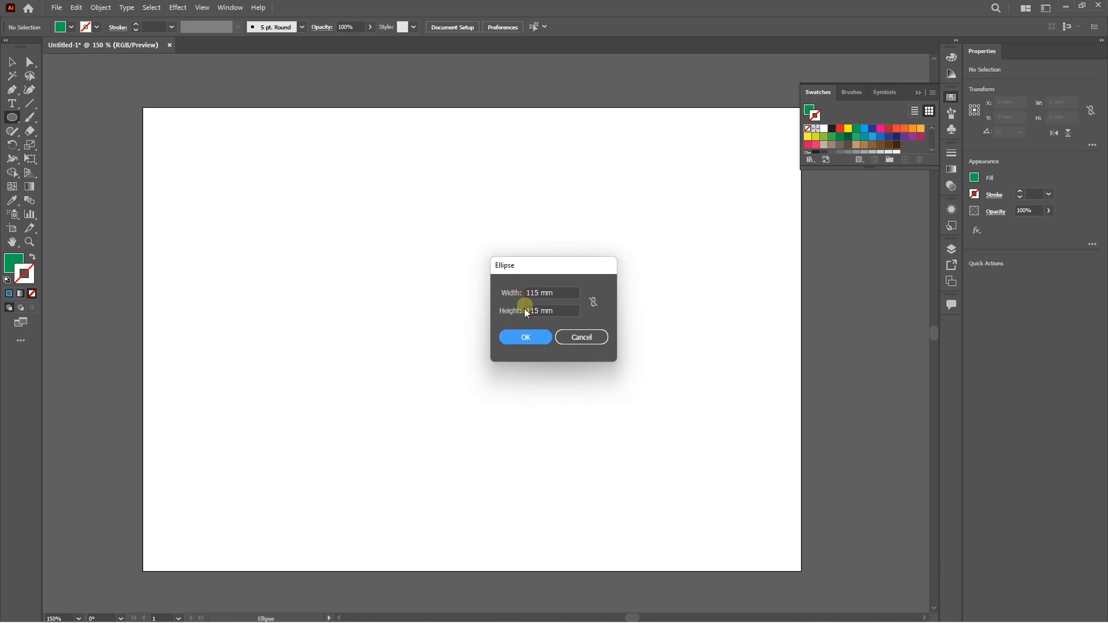
pyautogui.click(525, 337)
pyautogui.press('v')
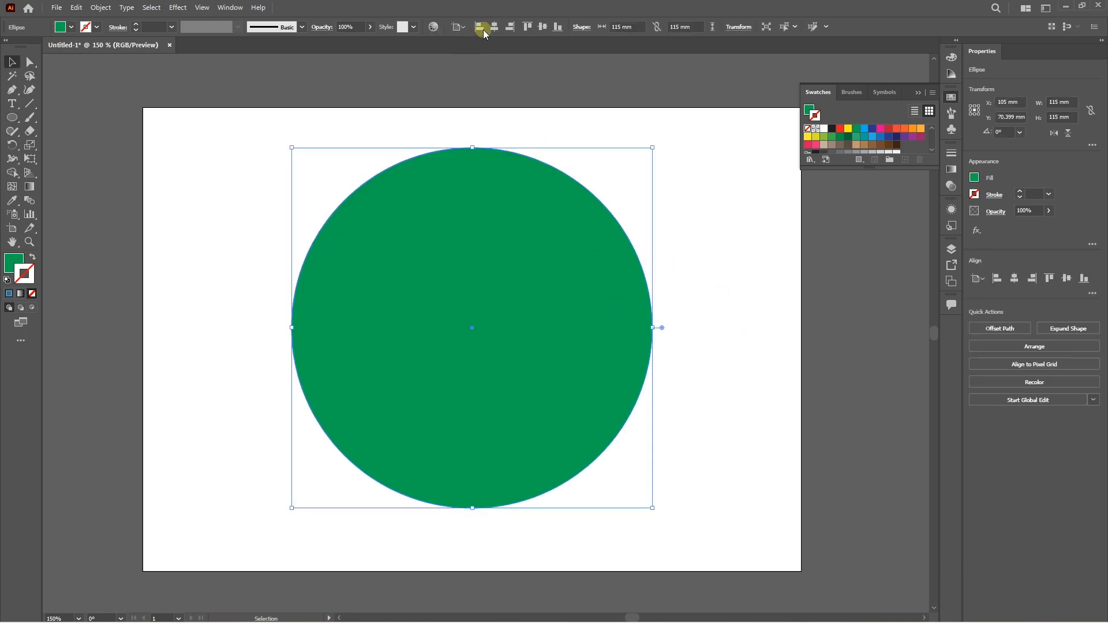
pyautogui.click(546, 27)
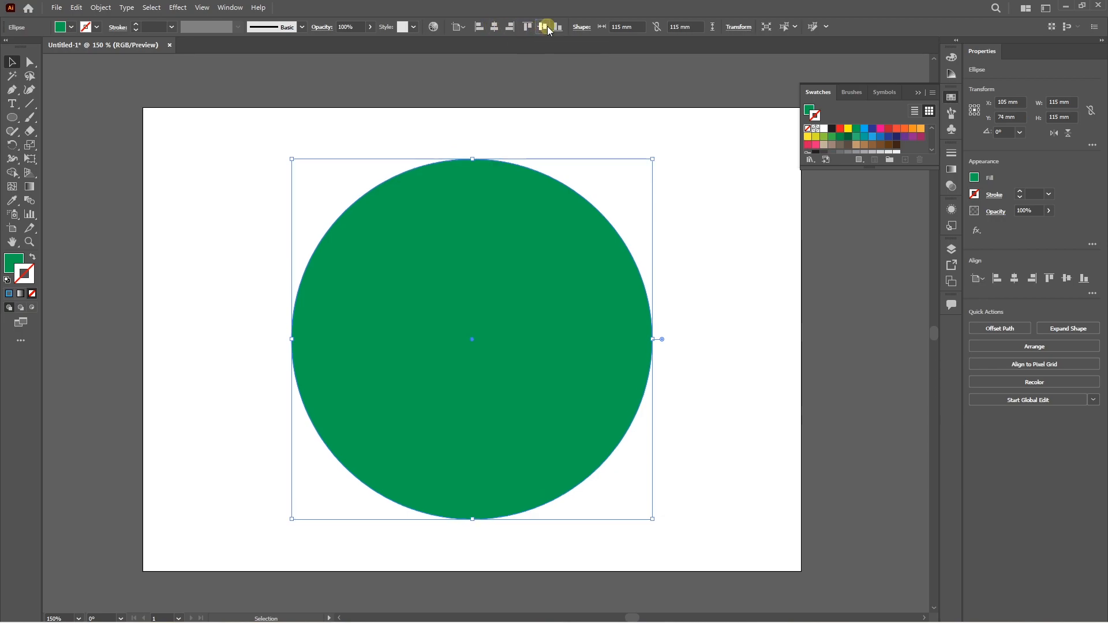
pyautogui.hotkey('ctrl', 'shift', 'a')
# Offset the green circle's path by -10 mm.
pyautogui.click(483, 251)
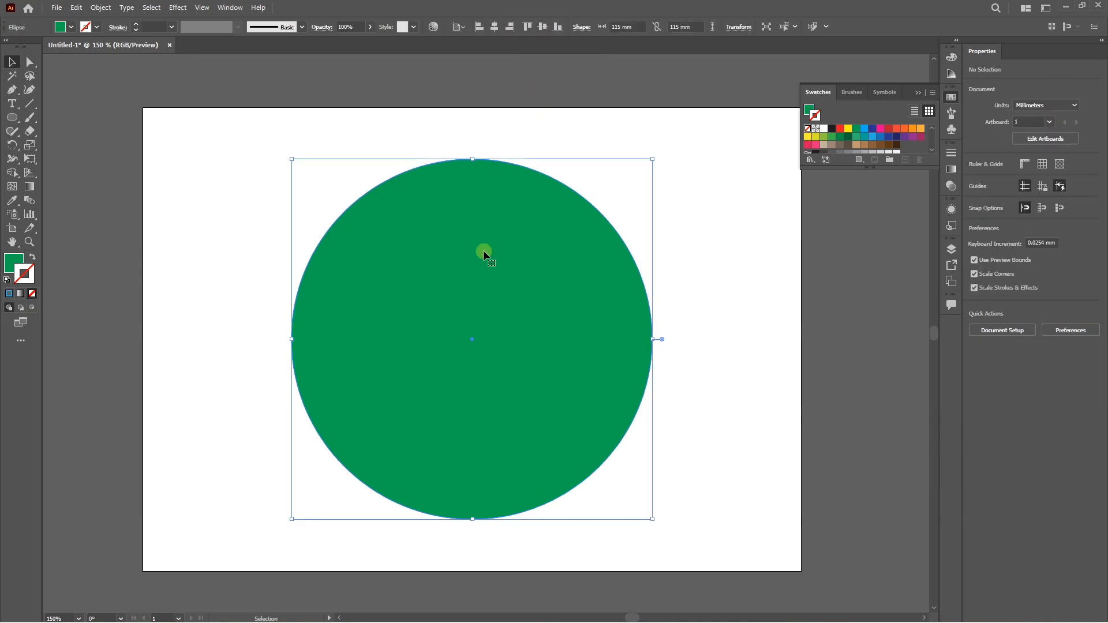
pyautogui.click(101, 7)
pyautogui.moveTo(161, 288)
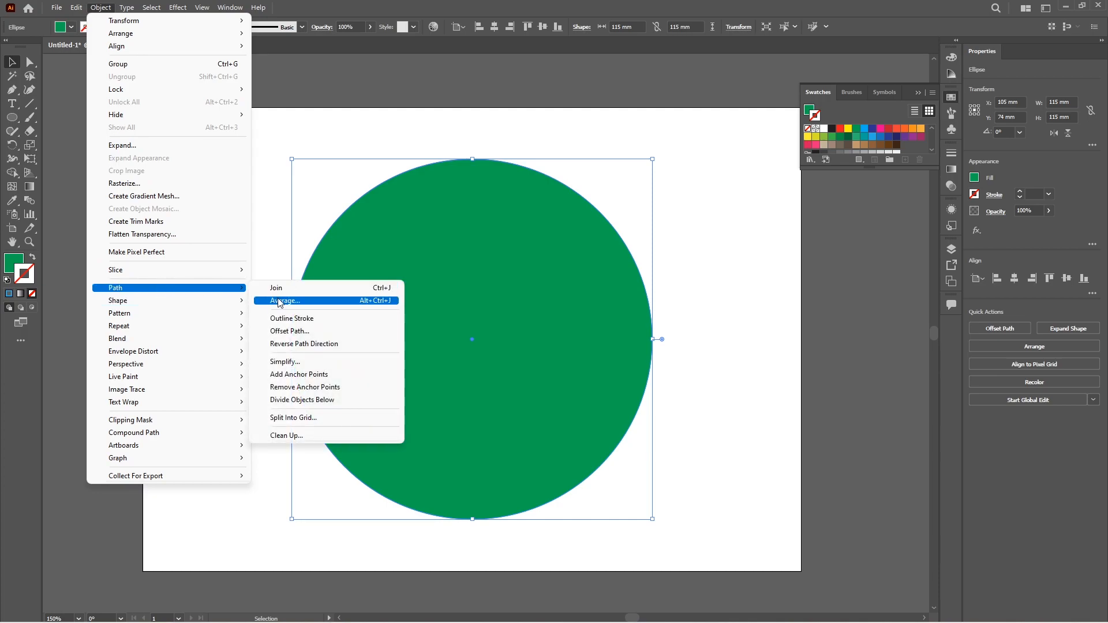
pyautogui.click(294, 331)
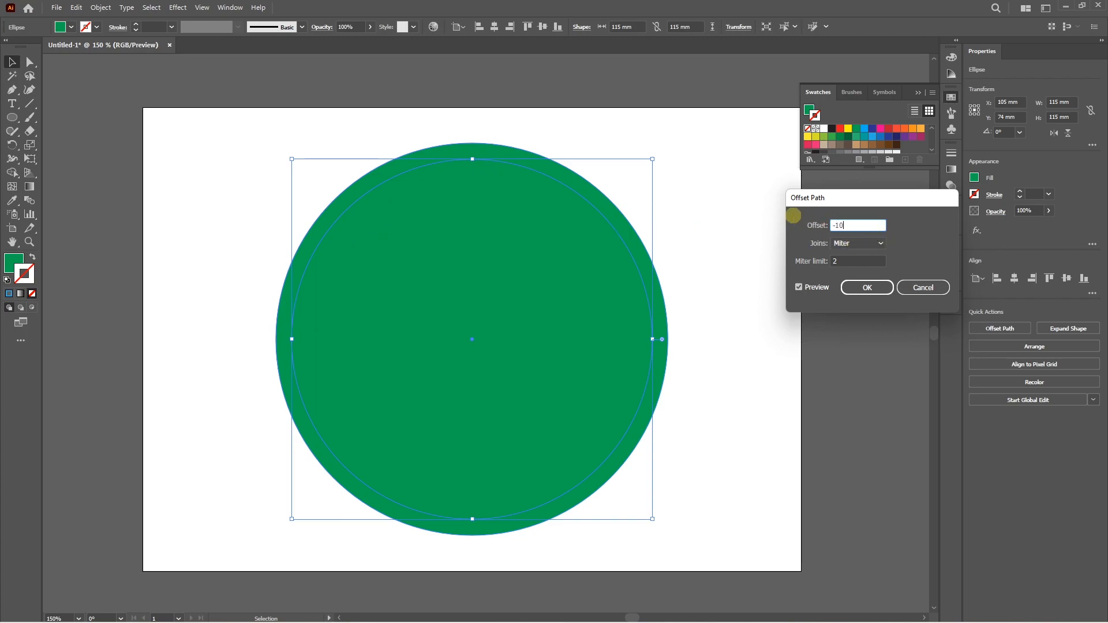
pyautogui.write('-10')
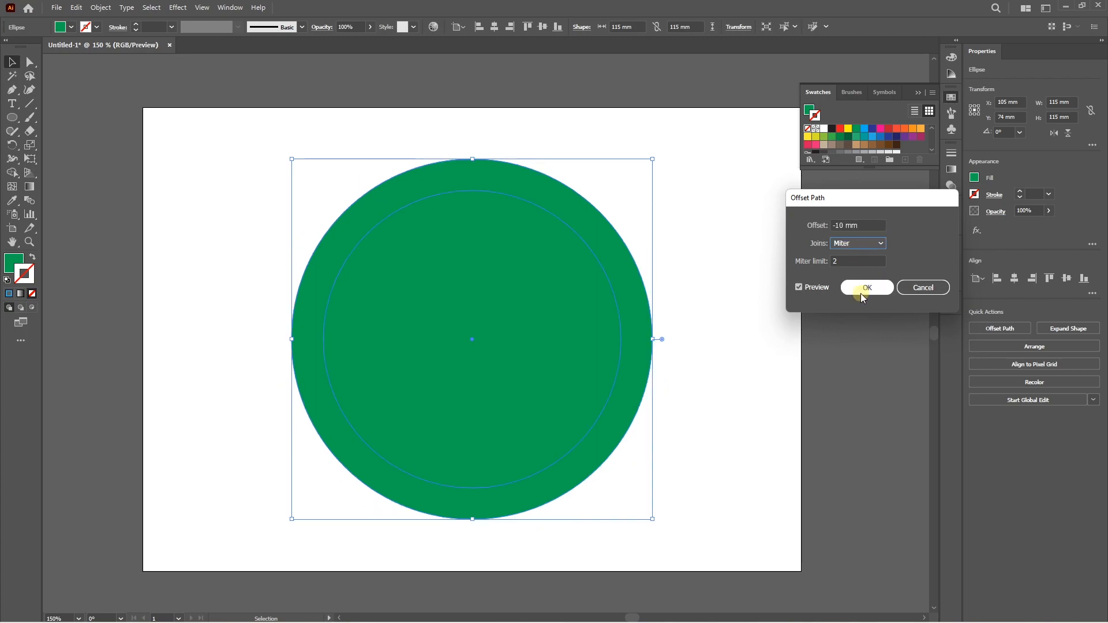
pyautogui.click(866, 287)
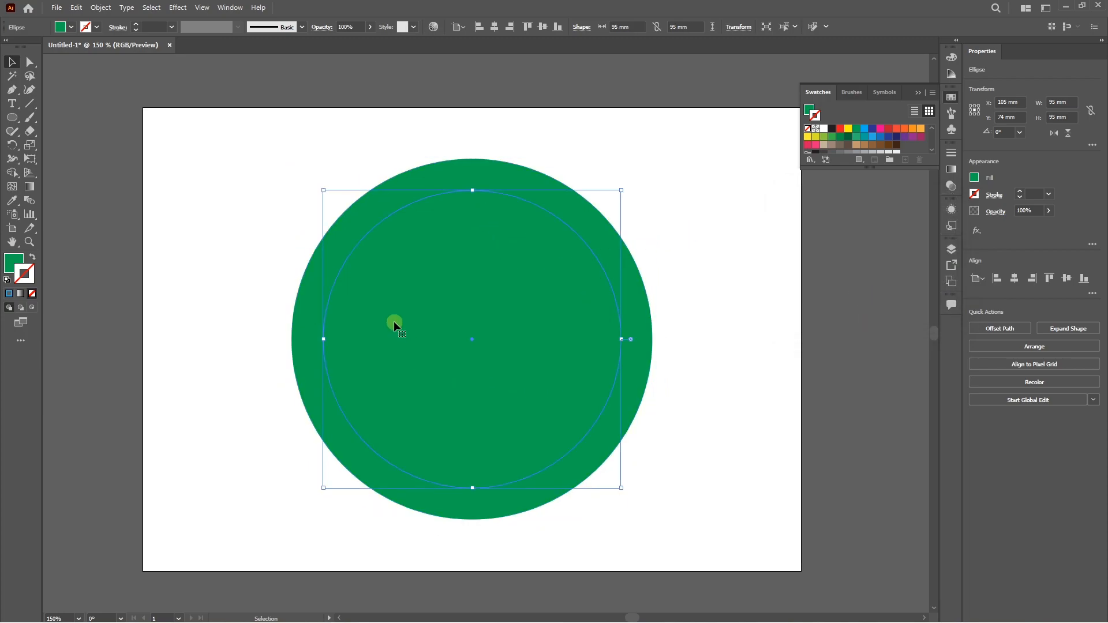
# Apply the -10 mm path offset twice more, each time to the newest inner circle.
pyautogui.click(101, 8)
pyautogui.moveTo(231, 299)
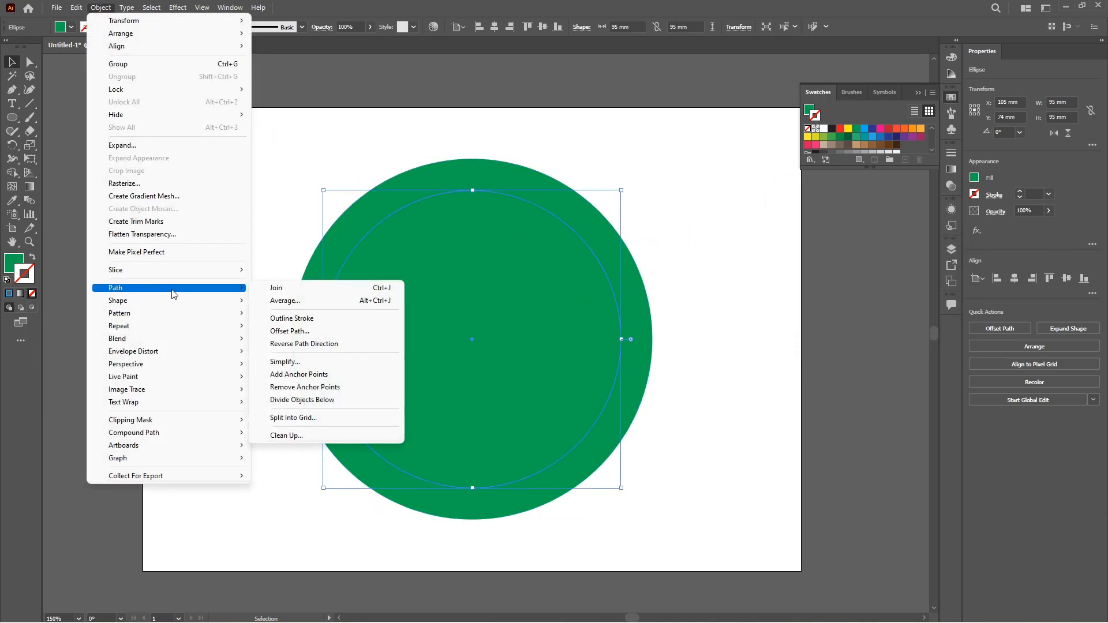
pyautogui.click(326, 316)
pyautogui.click(856, 285)
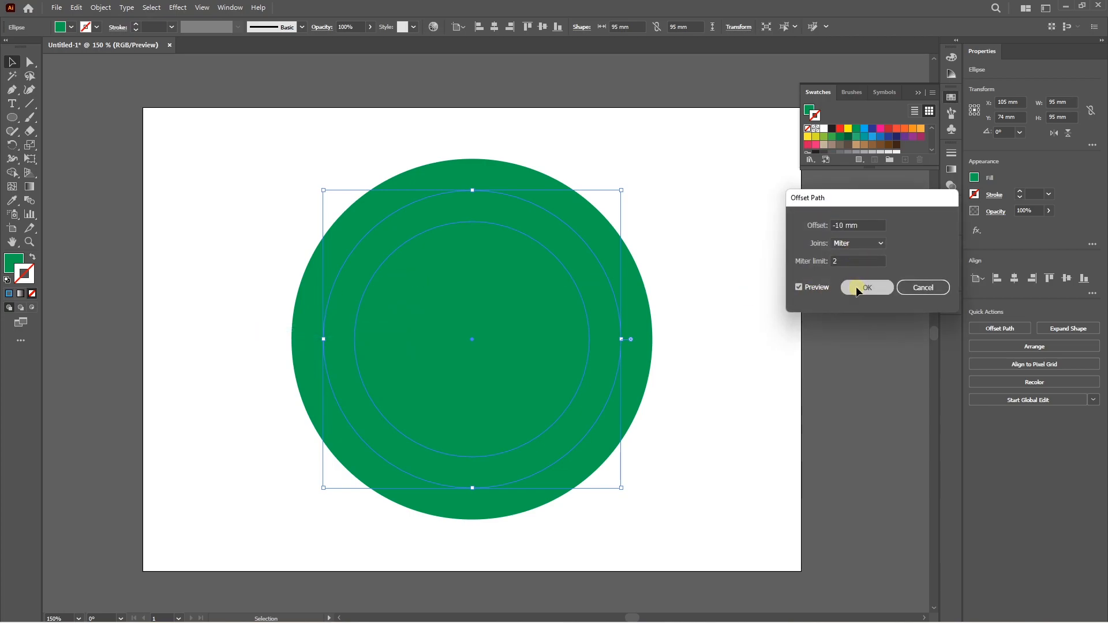
pyautogui.click(101, 8)
pyautogui.moveTo(144, 287)
pyautogui.click(306, 331)
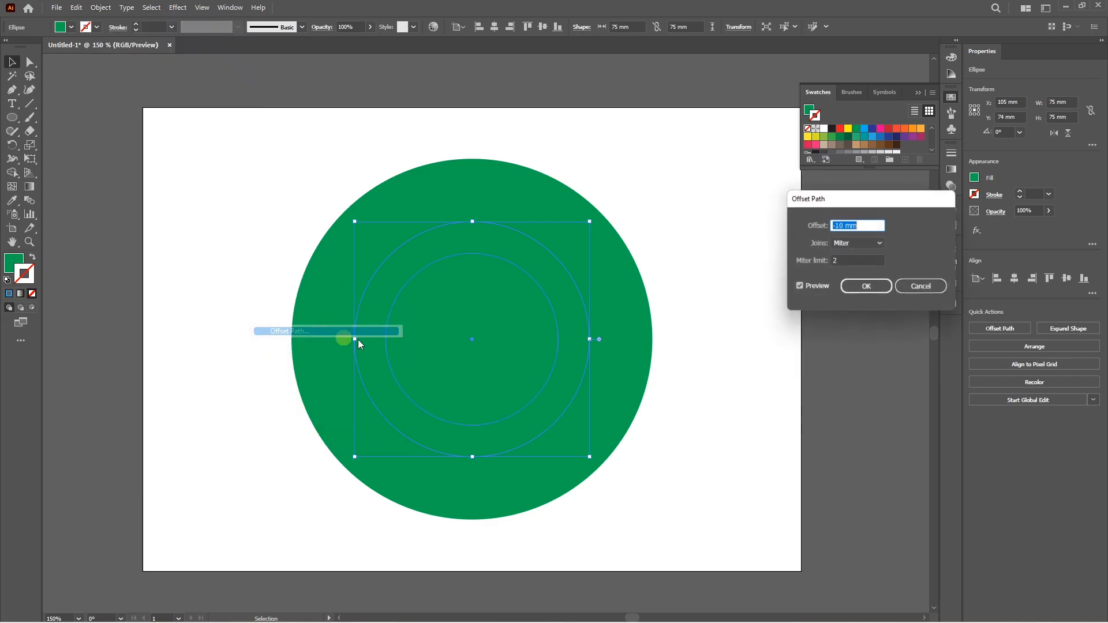
pyautogui.click(854, 290)
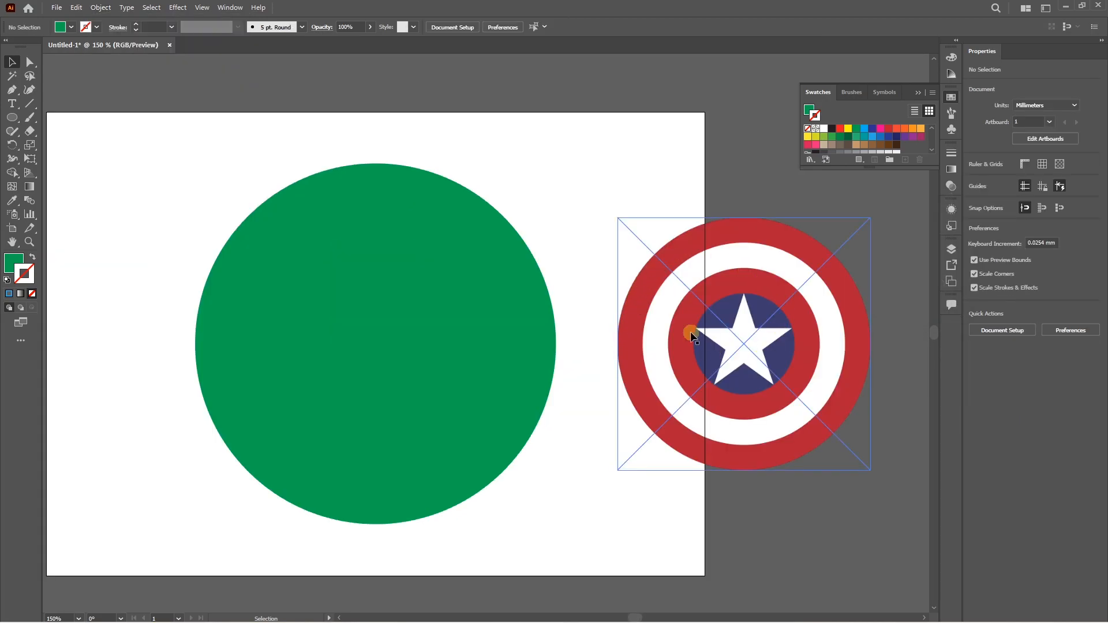
# Sample the red and the navy blue from the reference shield and save each as a new swatch.
pyautogui.press('i')
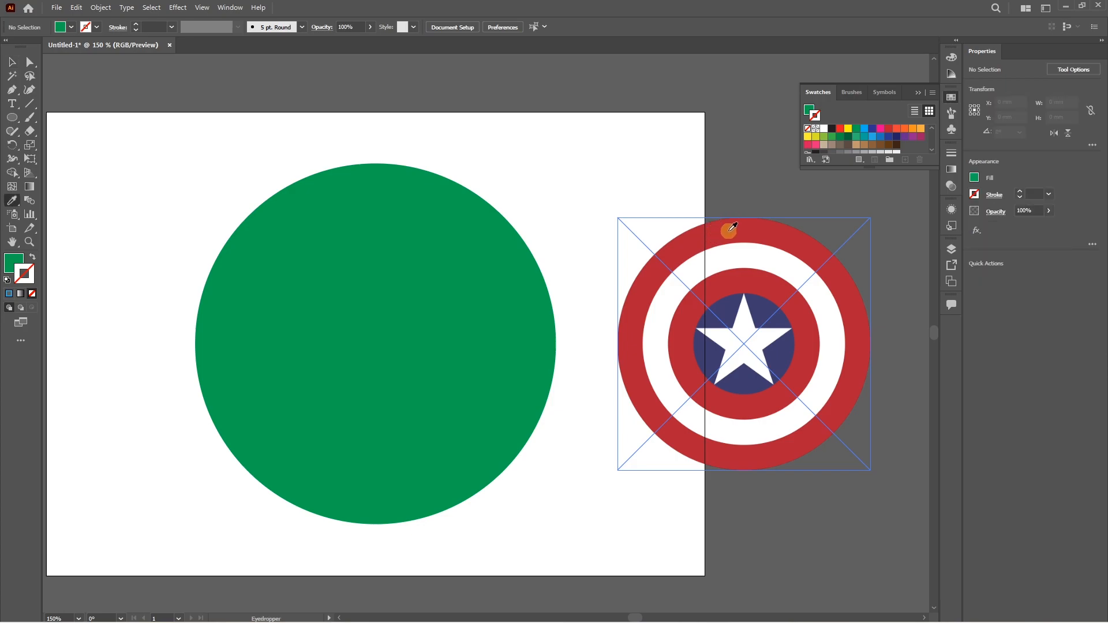
pyautogui.click(735, 232)
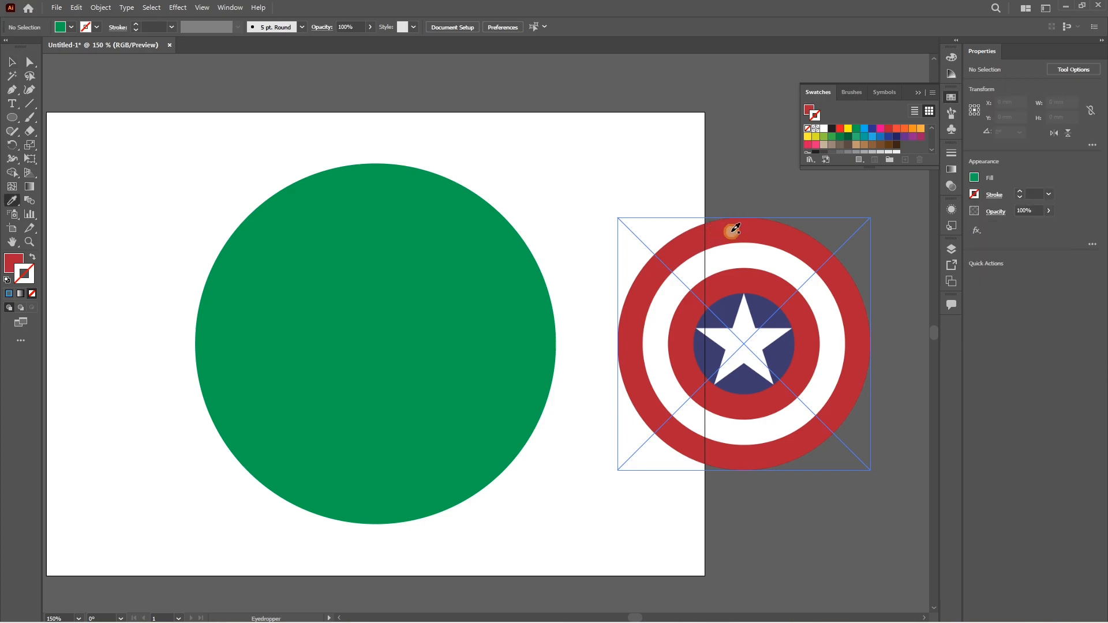
pyautogui.click(906, 160)
pyautogui.click(552, 375)
pyautogui.click(727, 309)
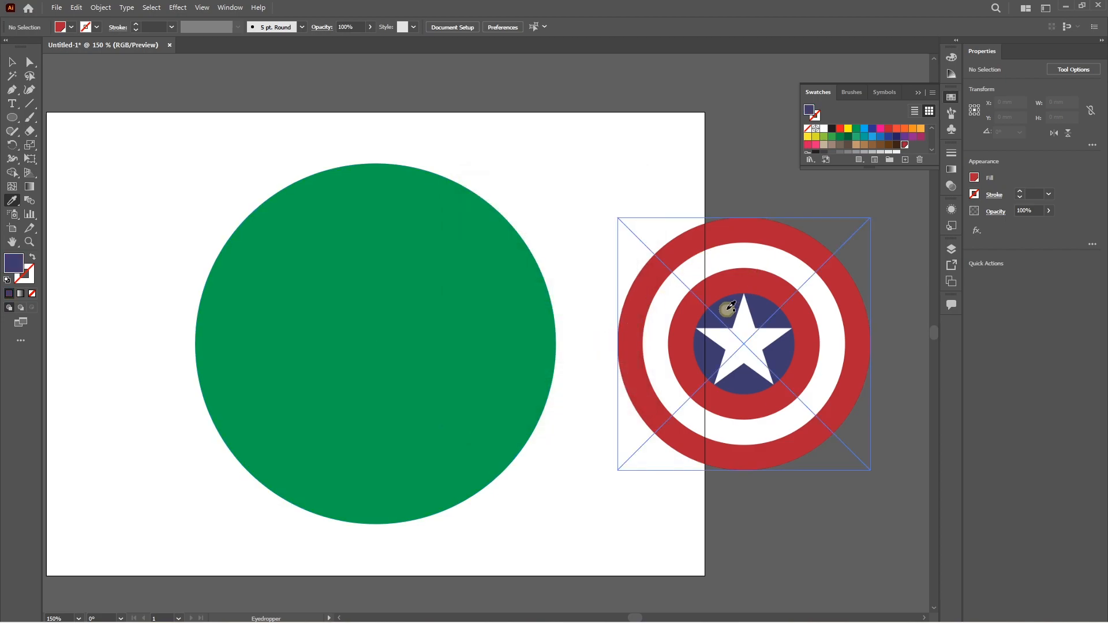
pyautogui.click(905, 159)
pyautogui.click(565, 372)
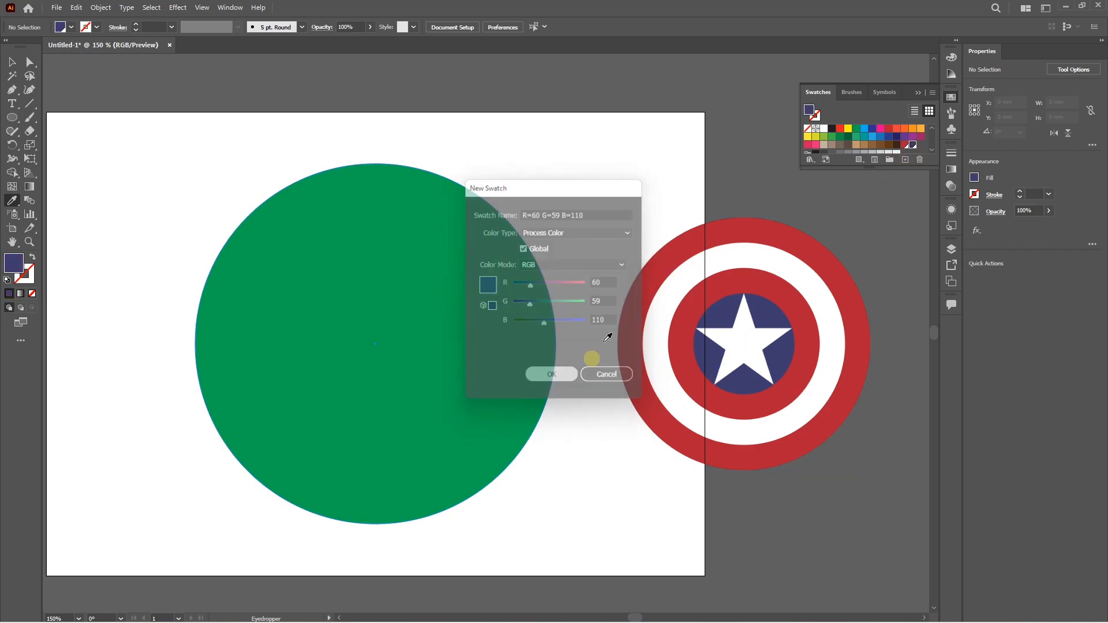
# Fill the four concentric circles, from outermost to innermost, with the saved red, white, the saved red and the saved navy blue.
pyautogui.press('v')
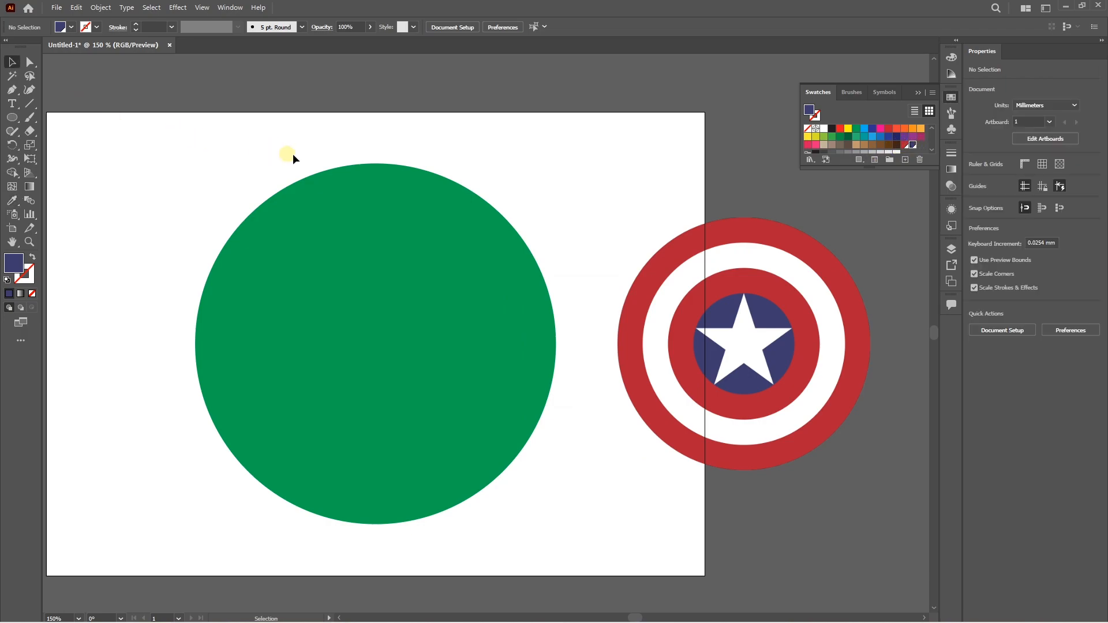
pyautogui.click(326, 173)
pyautogui.click(904, 145)
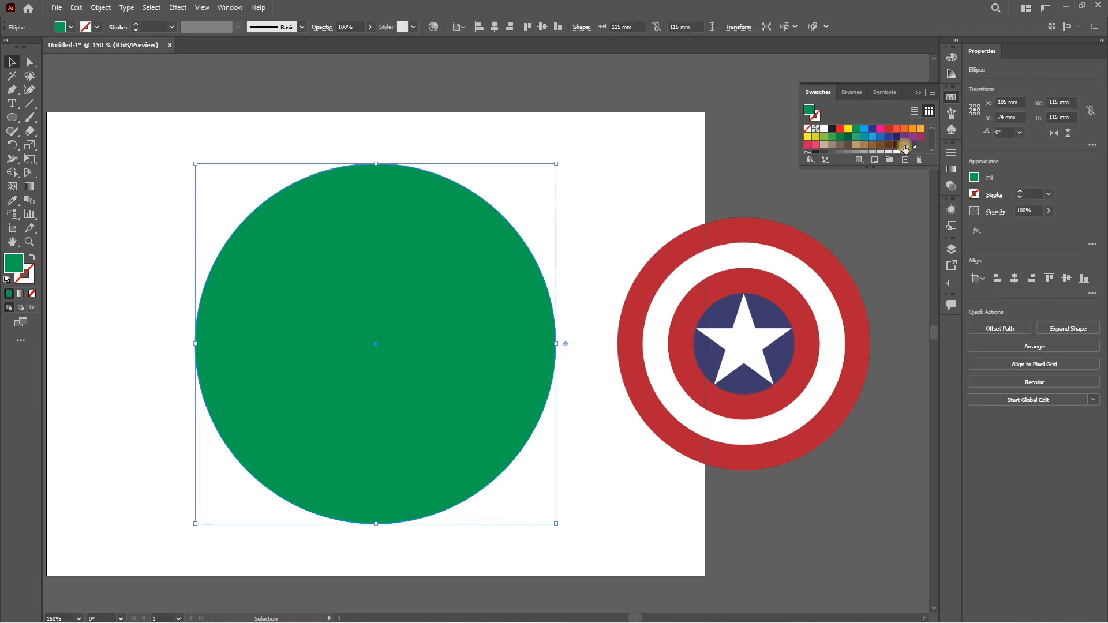
pyautogui.click(343, 218)
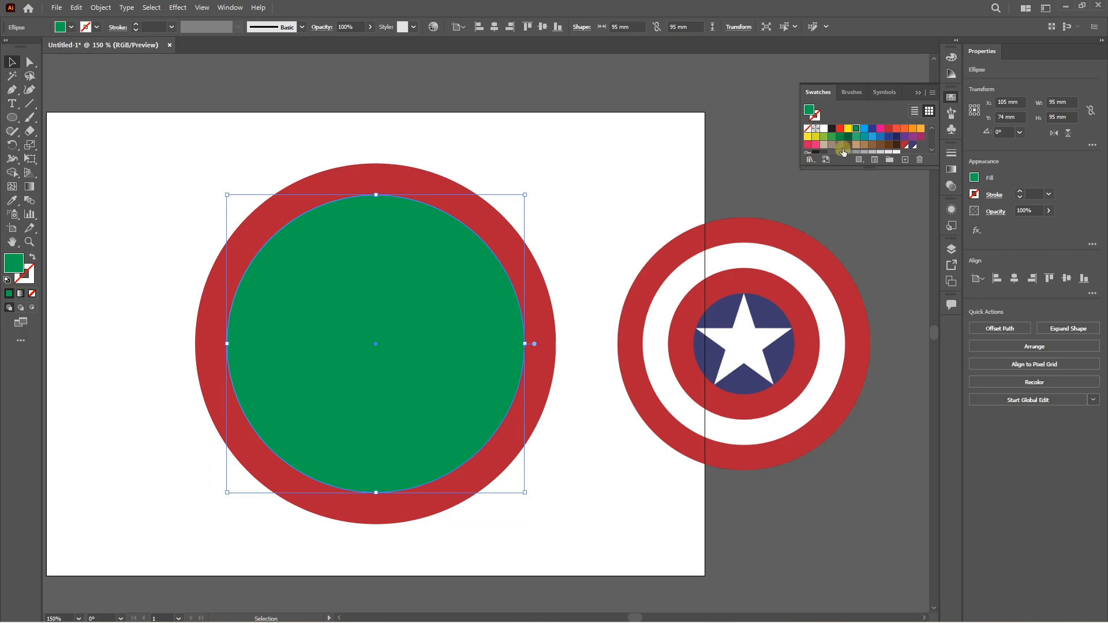
pyautogui.click(824, 129)
pyautogui.click(399, 252)
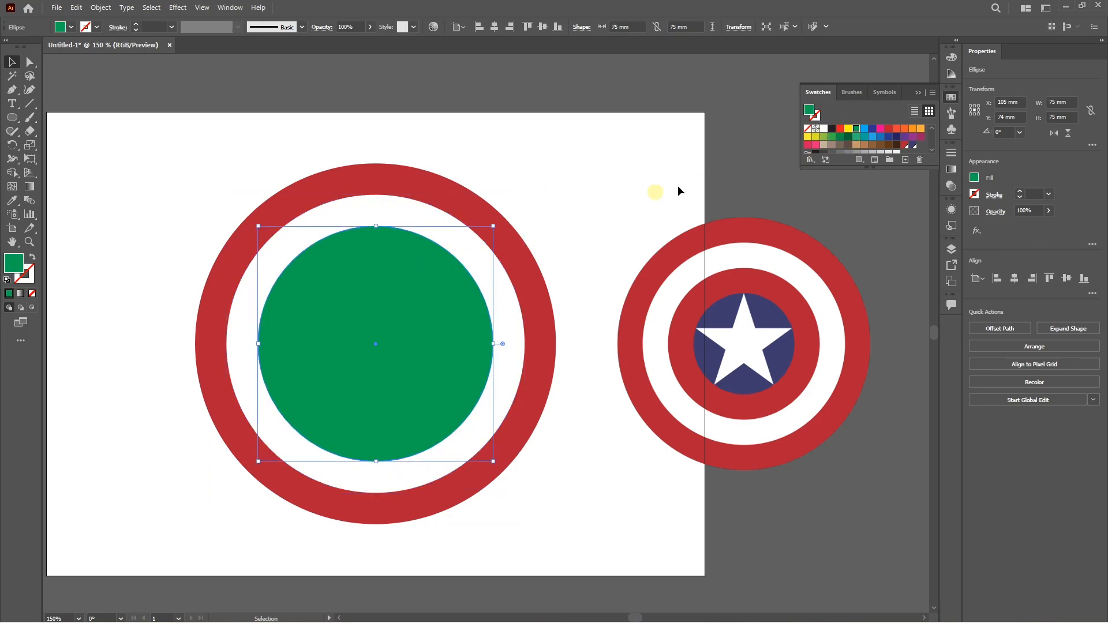
pyautogui.click(905, 145)
pyautogui.click(417, 296)
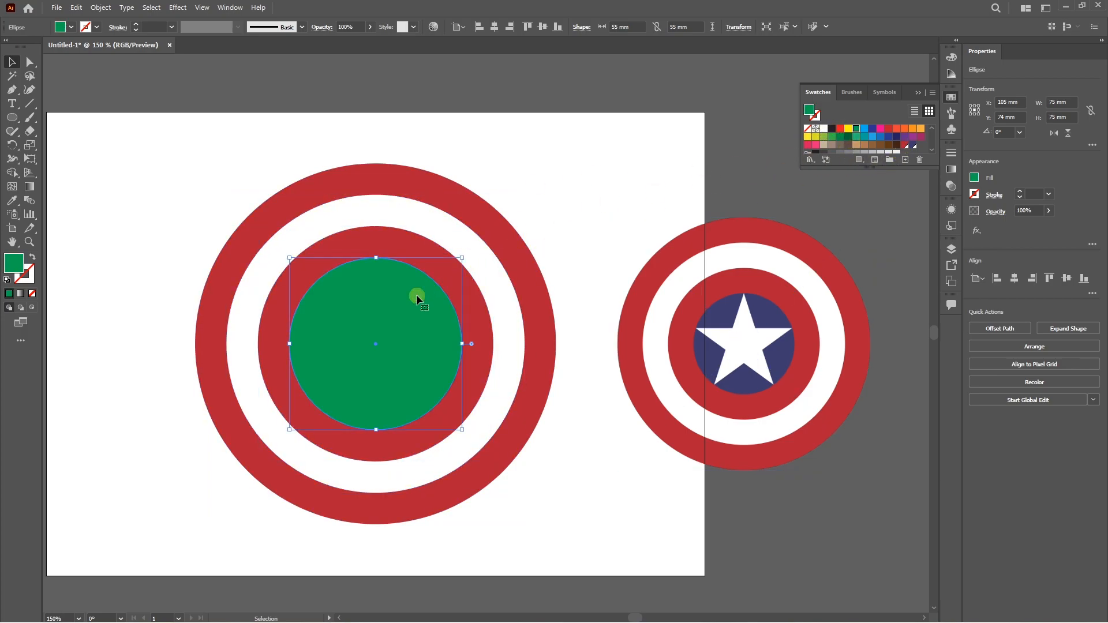
pyautogui.click(913, 145)
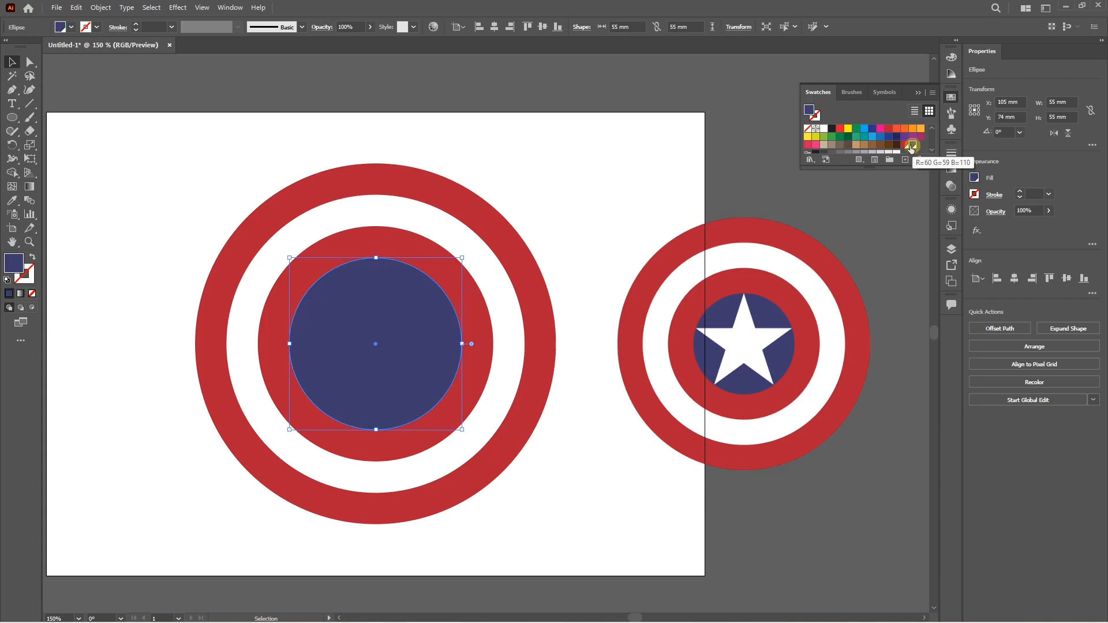
pyautogui.click(599, 240)
# Draw a five-pointed star about 46 × 44 mm above and to the right of the shield circles.
pyautogui.moveTo(12, 117); pyautogui.dragTo(58, 175)
pyautogui.moveTo(522, 163); pyautogui.dragTo(565, 226)
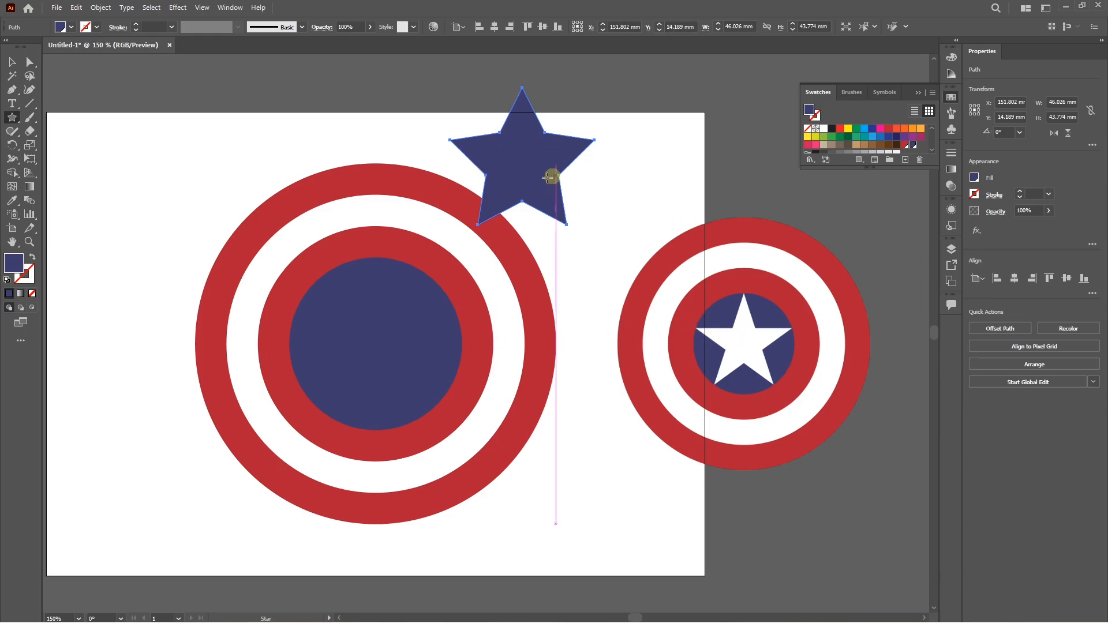
# Delete the freehand star above the shield circles.
pyautogui.press('Delete')
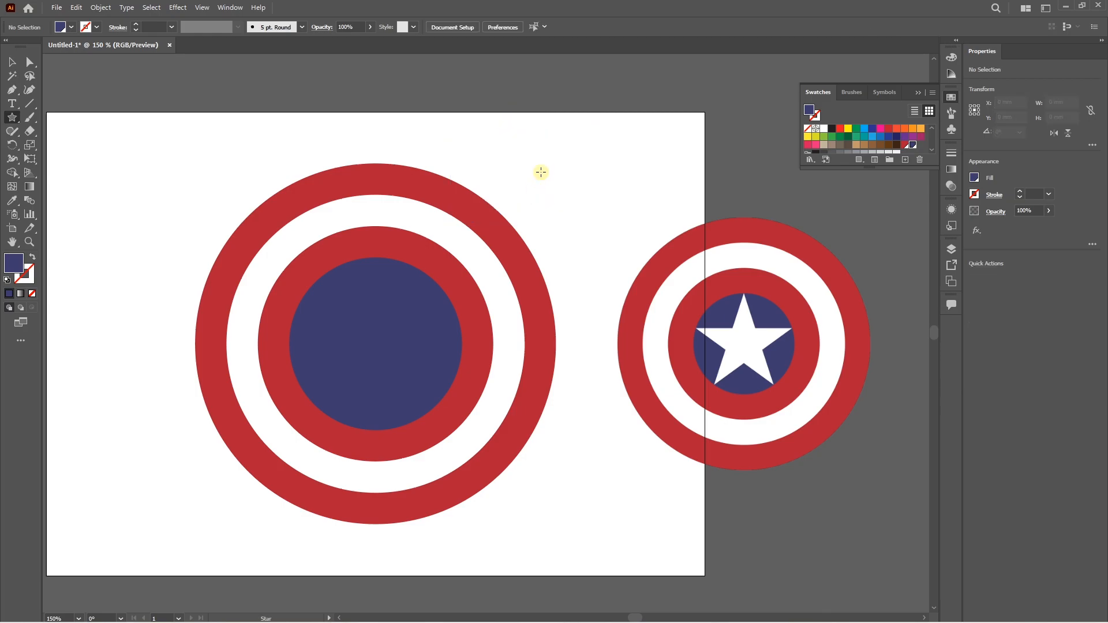
# Try a five-pointed star with Radius 1 of 24.197 mm and Radius 2 of 8 mm, and undo it.
pyautogui.click(540, 171)
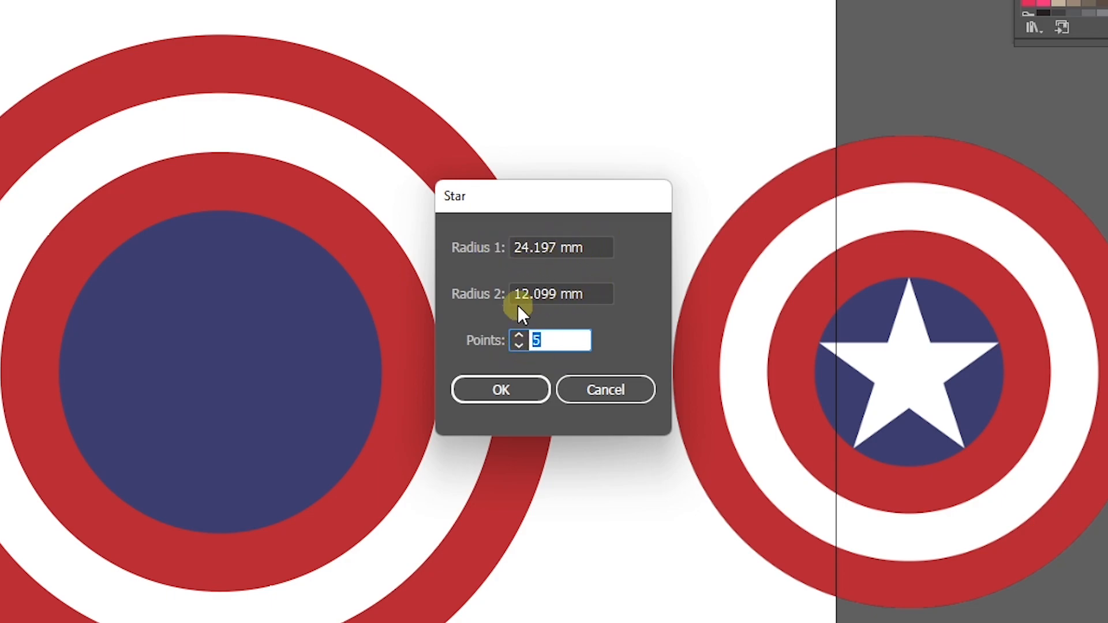
pyautogui.moveTo(608, 289); pyautogui.dragTo(487, 287)
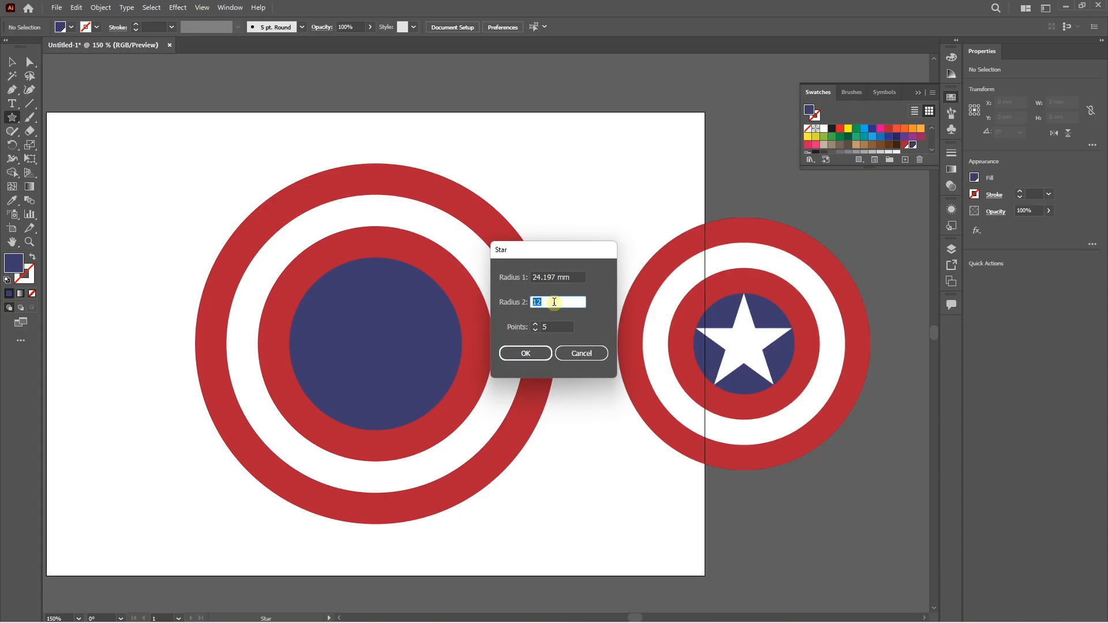
pyautogui.write('8')
pyautogui.press('Return')
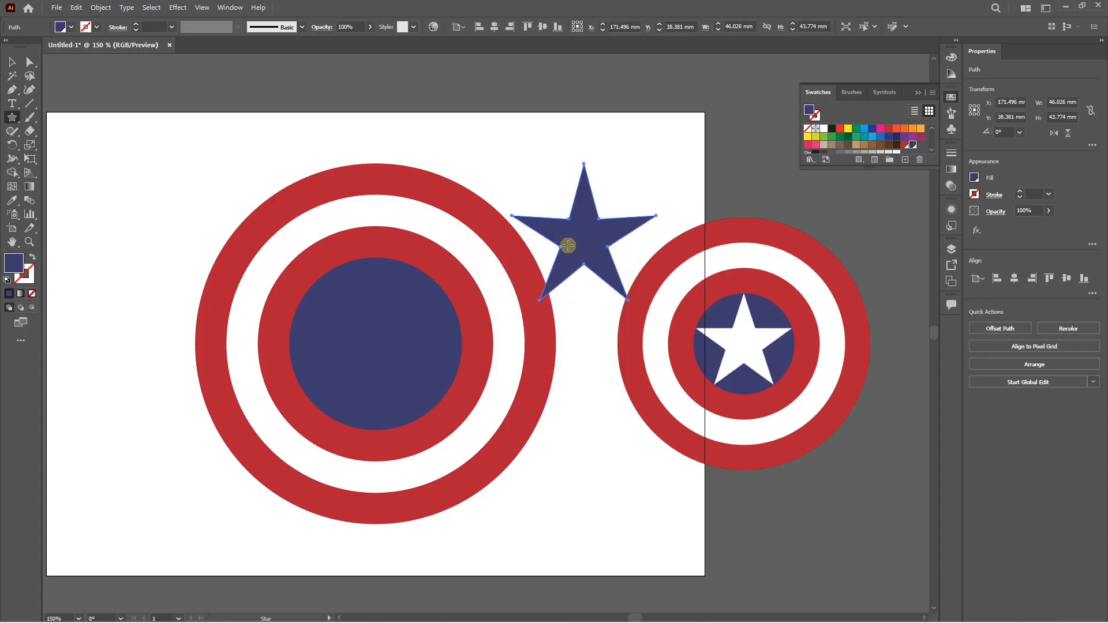
pyautogui.hotkey('ctrl', 'z')
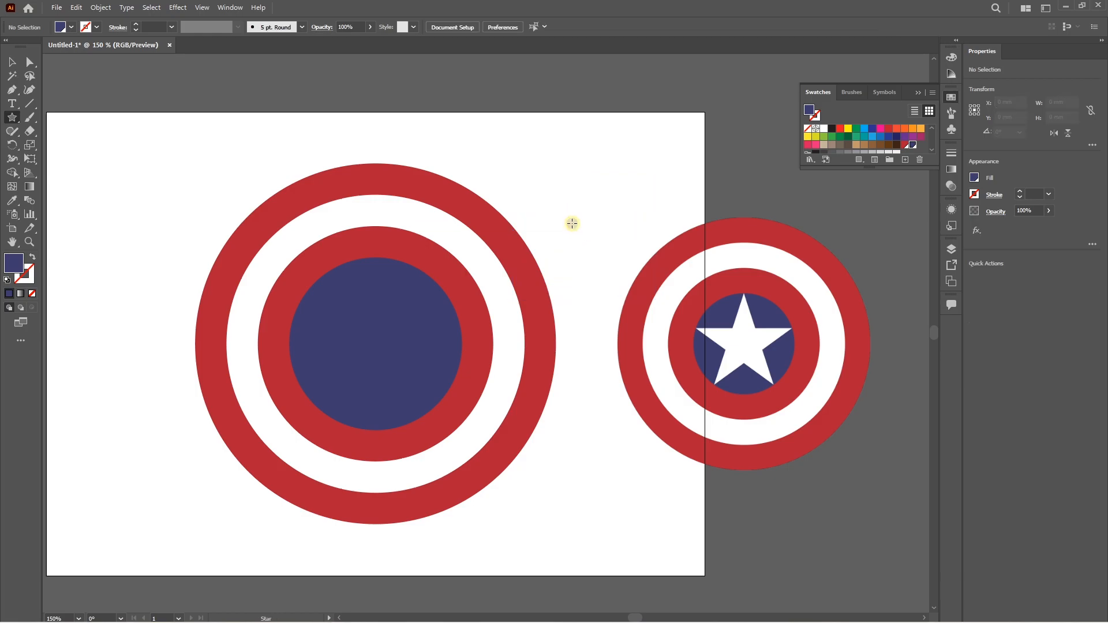
# Create a five-pointed star with Radius 1 of 24.197 mm and Radius 2 of 12 mm between the two shields.
pyautogui.click(572, 222)
pyautogui.moveTo(557, 307); pyautogui.dragTo(500, 292)
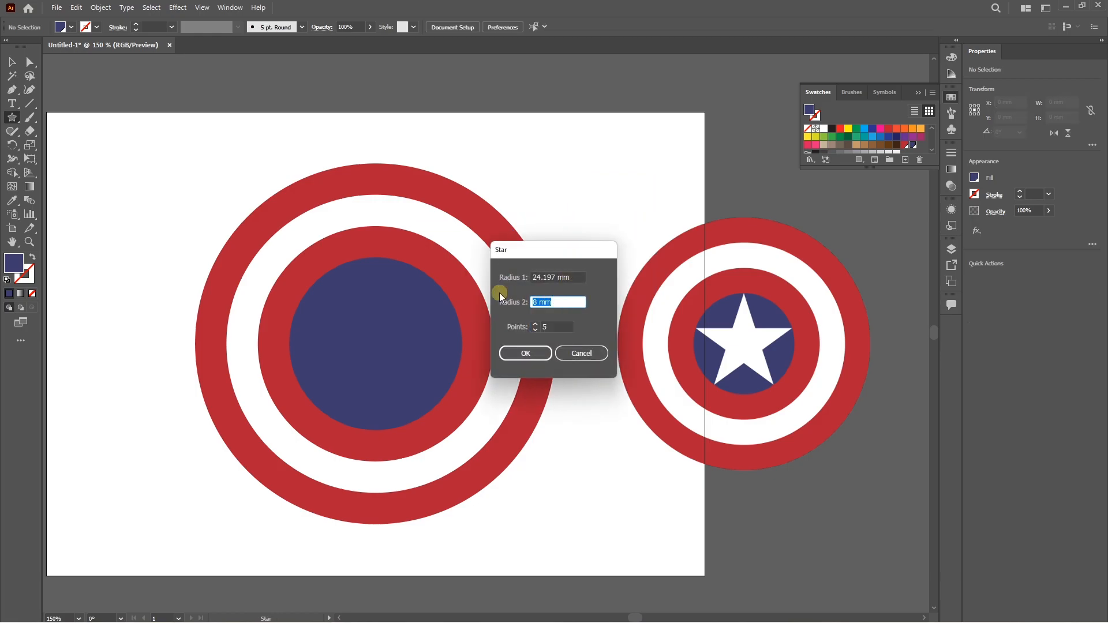
pyautogui.write('12')
pyautogui.press('Return')
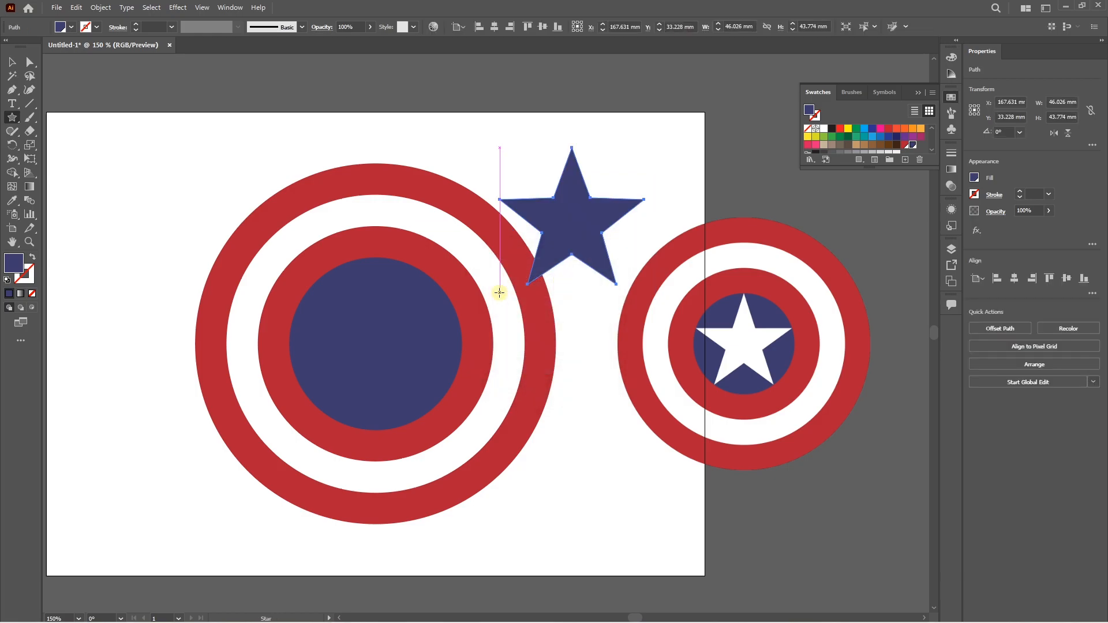
# Move the star onto the navy inner circle and fill it with white.
pyautogui.click(11, 61)
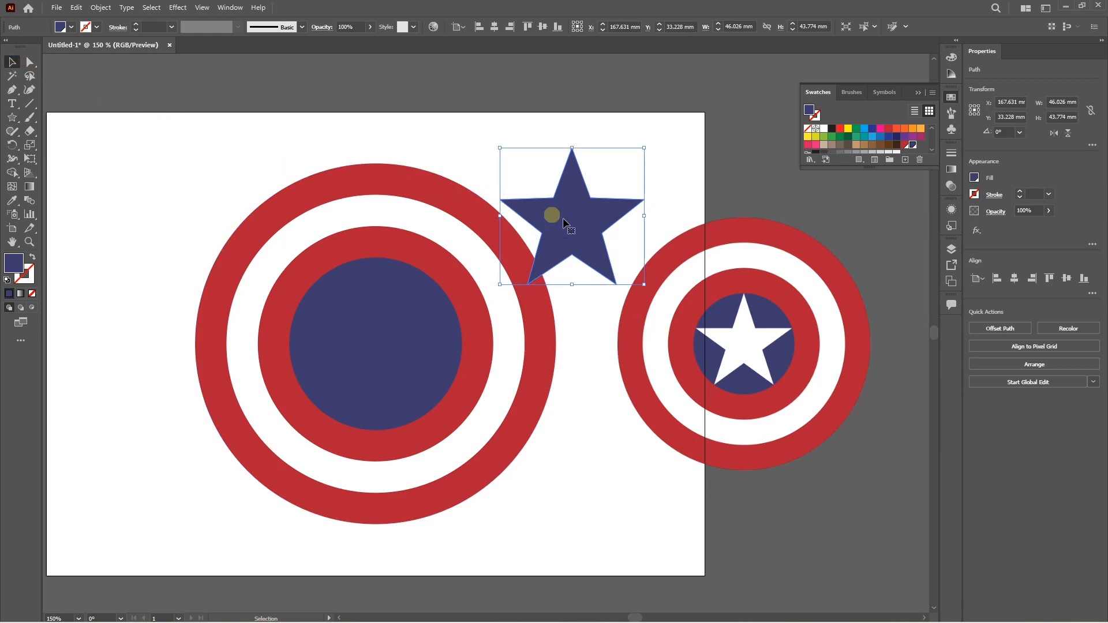
pyautogui.moveTo(574, 225); pyautogui.dragTo(367, 353)
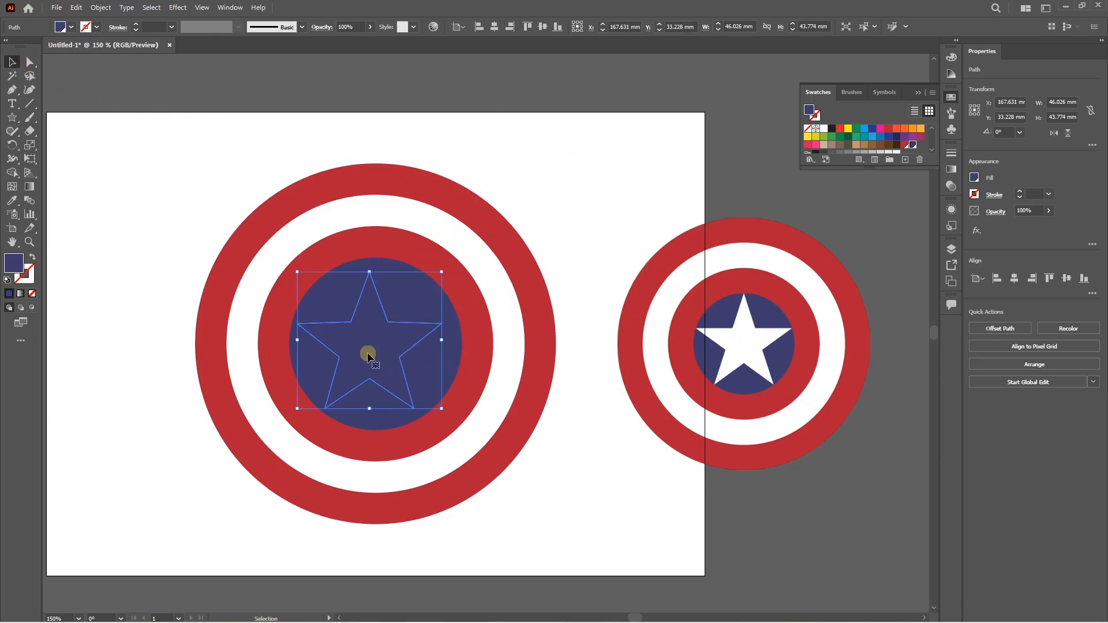
pyautogui.click(824, 129)
# Place the star's upper tip on the navy circle's edge and enlarge the star until its lower points reach the circle.
pyautogui.scroll(3, 359, 349)
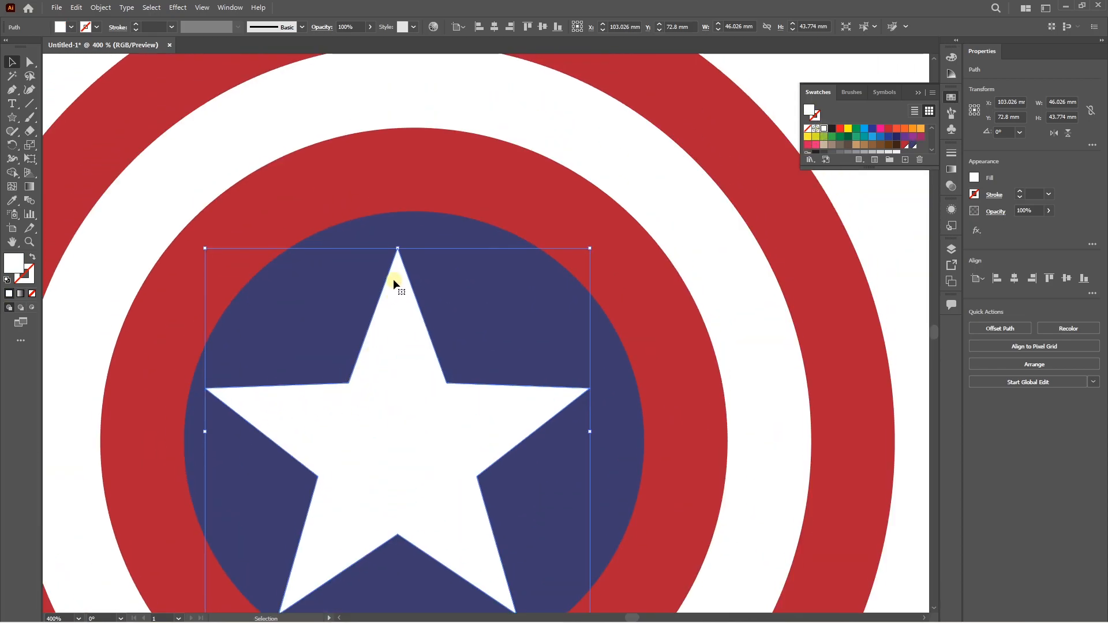
pyautogui.scroll(3, 393, 279)
pyautogui.moveTo(397, 278); pyautogui.dragTo(439, 167)
pyautogui.scroll(-3, 446, 183)
pyautogui.scroll(-2, 462, 259)
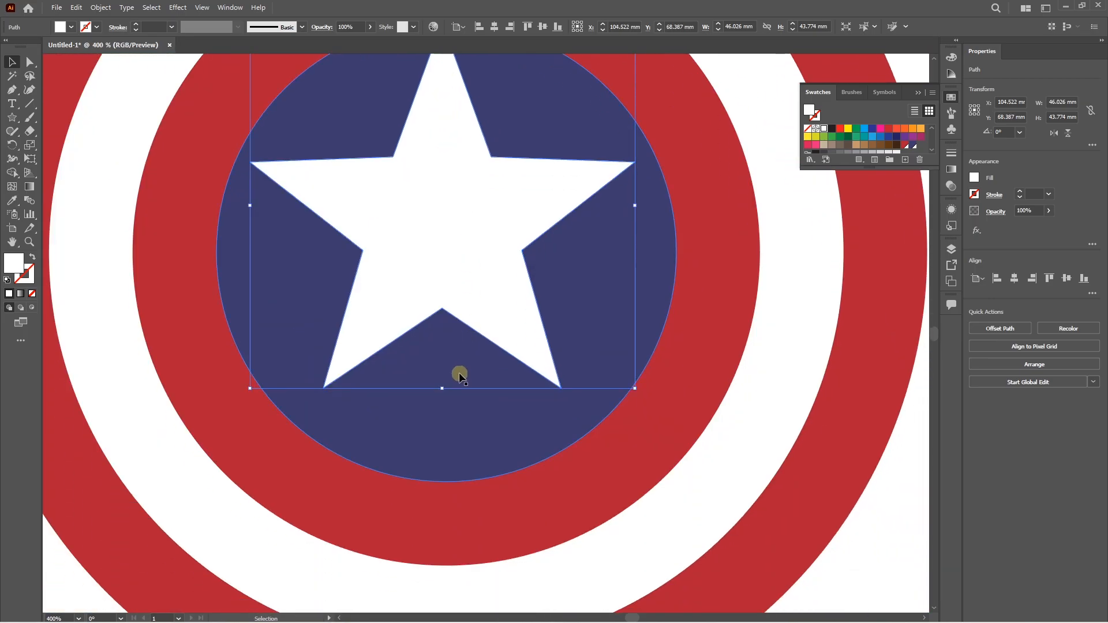
pyautogui.moveTo(442, 388); pyautogui.dragTo(442, 439)
# Center the star horizontally on the navy circle, using the circle as the alignment reference, and deselect the artwork.
pyautogui.keyDown('shift'); pyautogui.click(412, 463); pyautogui.keyUp('shift')
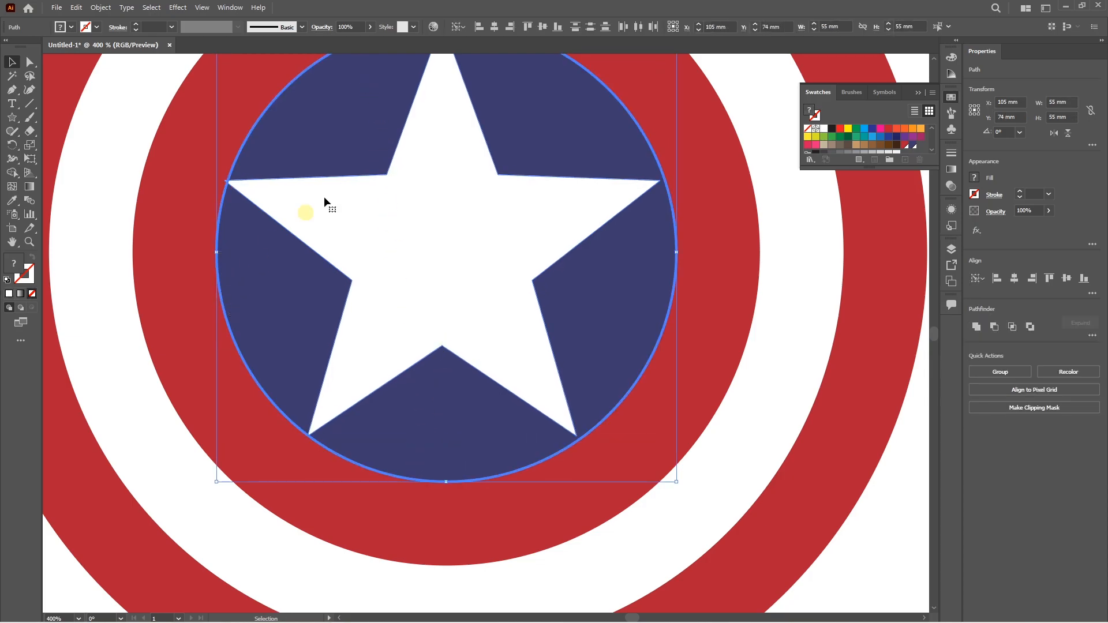
pyautogui.click(494, 27)
pyautogui.click(774, 248)
pyautogui.scroll(2, 774, 248)
pyautogui.click(483, 229)
pyautogui.scroll(3, 479, 217)
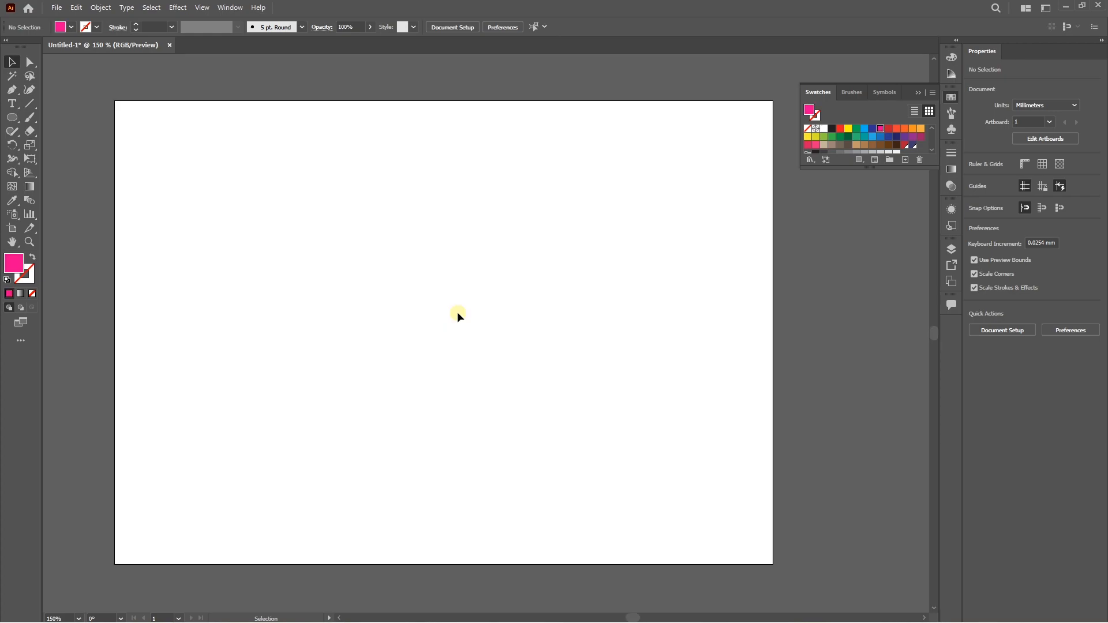
# Draw a horizontal line about 89 mm long across the middle of the empty artboard and set its stroke weight to 10 pt.
pyautogui.click(29, 103)
pyautogui.moveTo(280, 301); pyautogui.dragTo(556, 302)
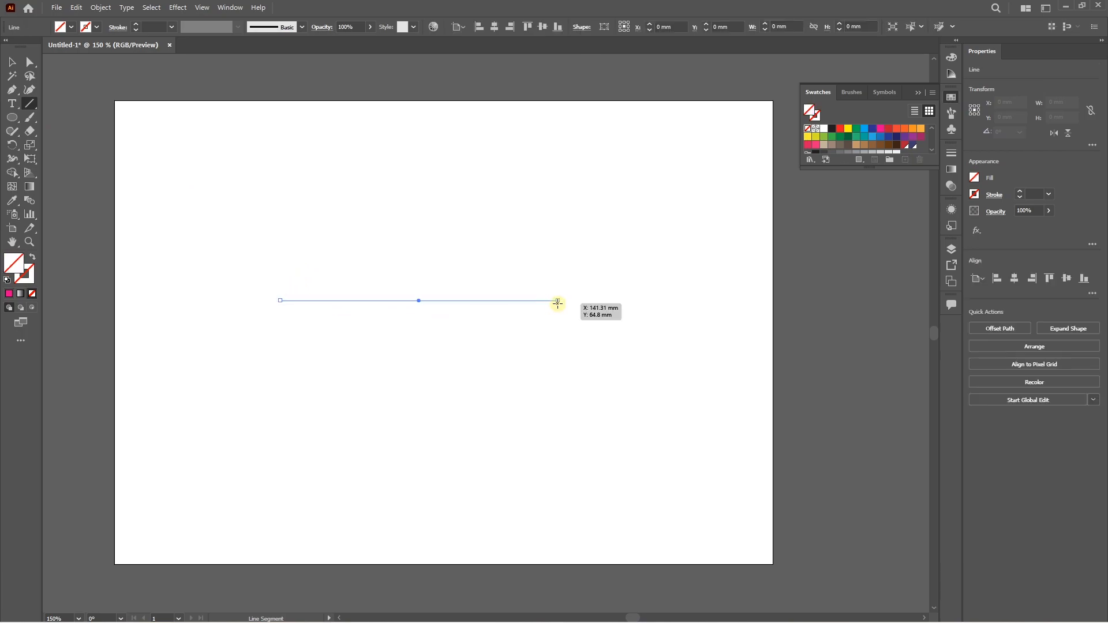
pyautogui.click(952, 153)
pyautogui.click(850, 166)
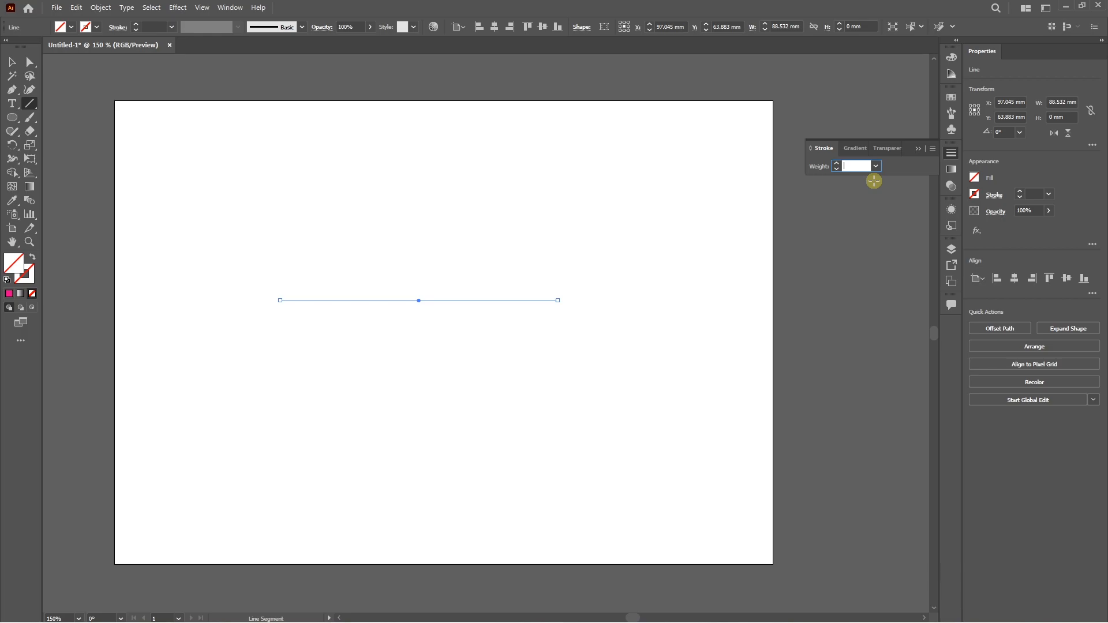
pyautogui.write('10')
pyautogui.press('Return')
# Select the line's end anchors individually and shorten the line to about 81 mm by moving its left anchor inward.
pyautogui.press('a')
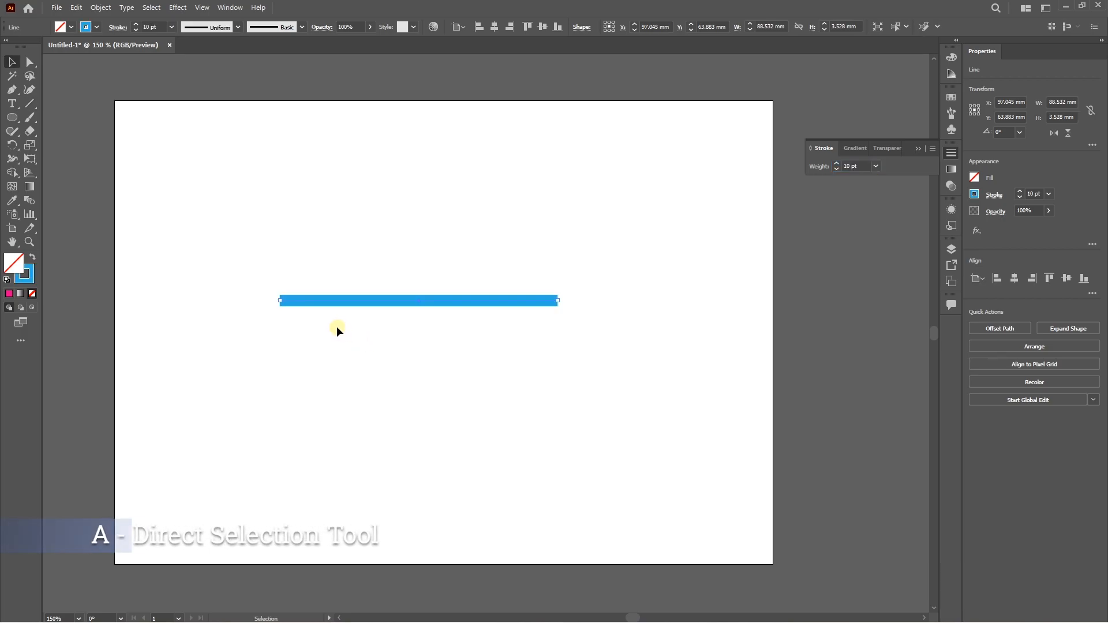
pyautogui.click(337, 327)
pyautogui.click(239, 299)
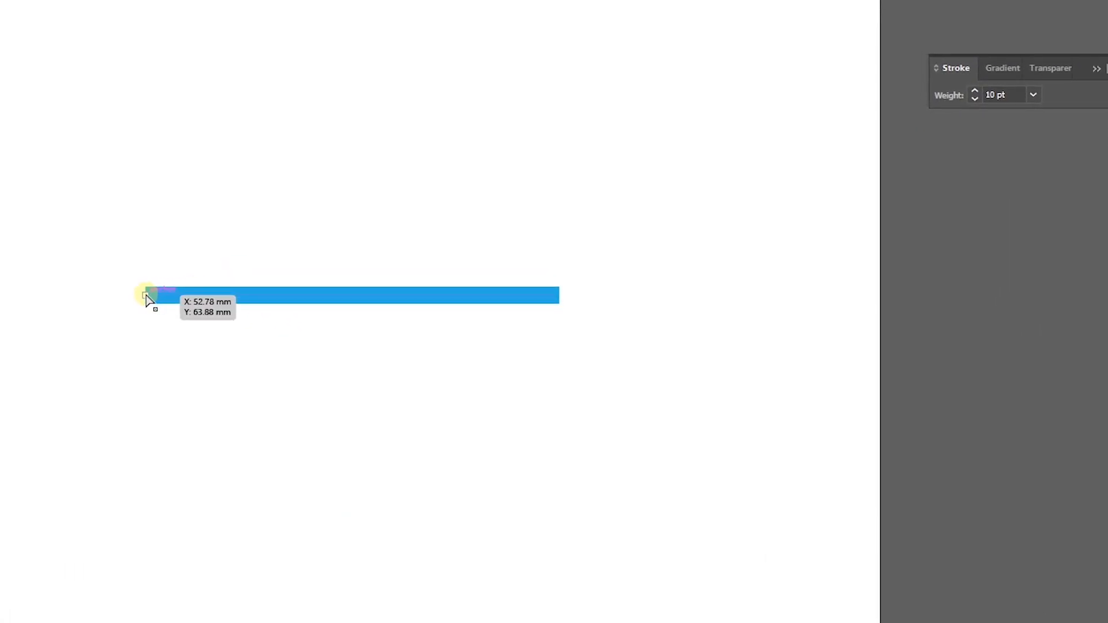
pyautogui.click(563, 297)
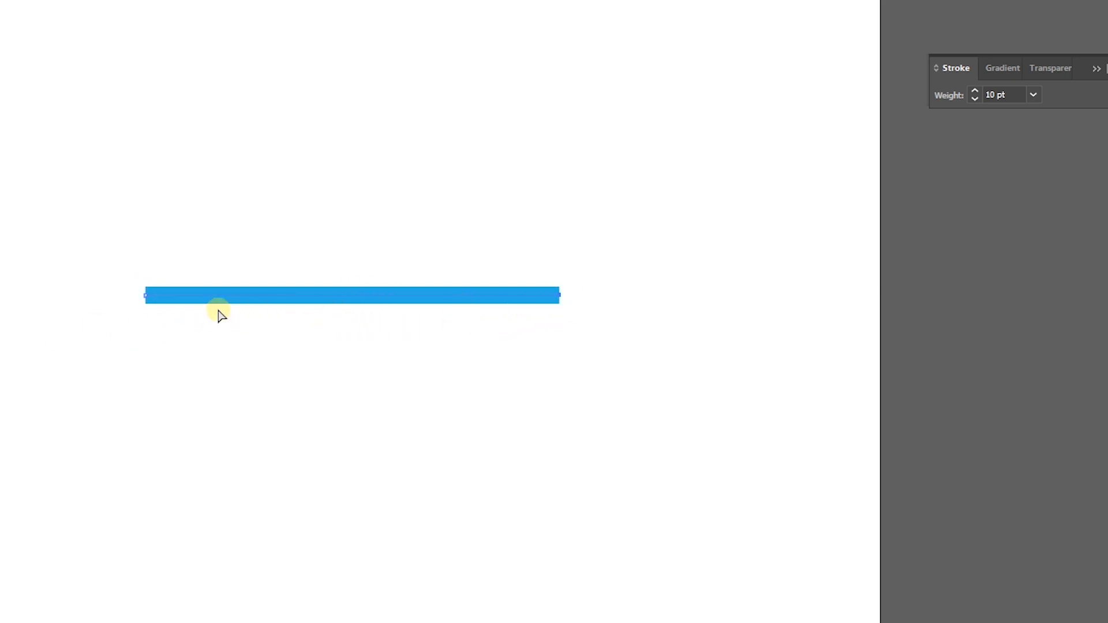
pyautogui.moveTo(145, 295); pyautogui.dragTo(182, 295)
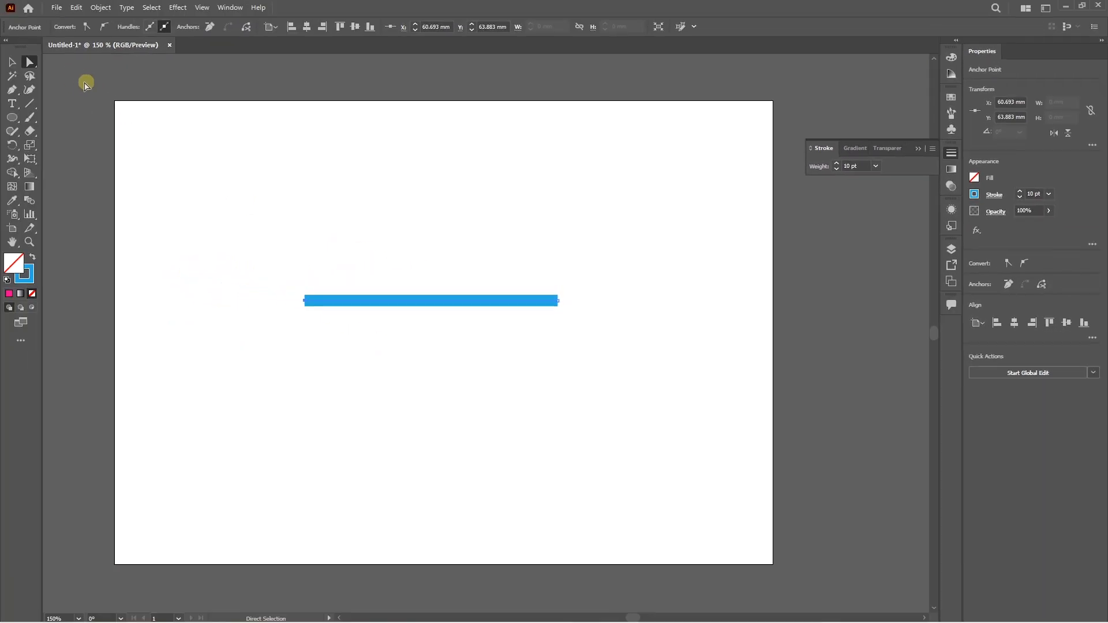
# Convert the blue line's stroke into a filled shape with Outline Stroke.
pyautogui.click(16, 63)
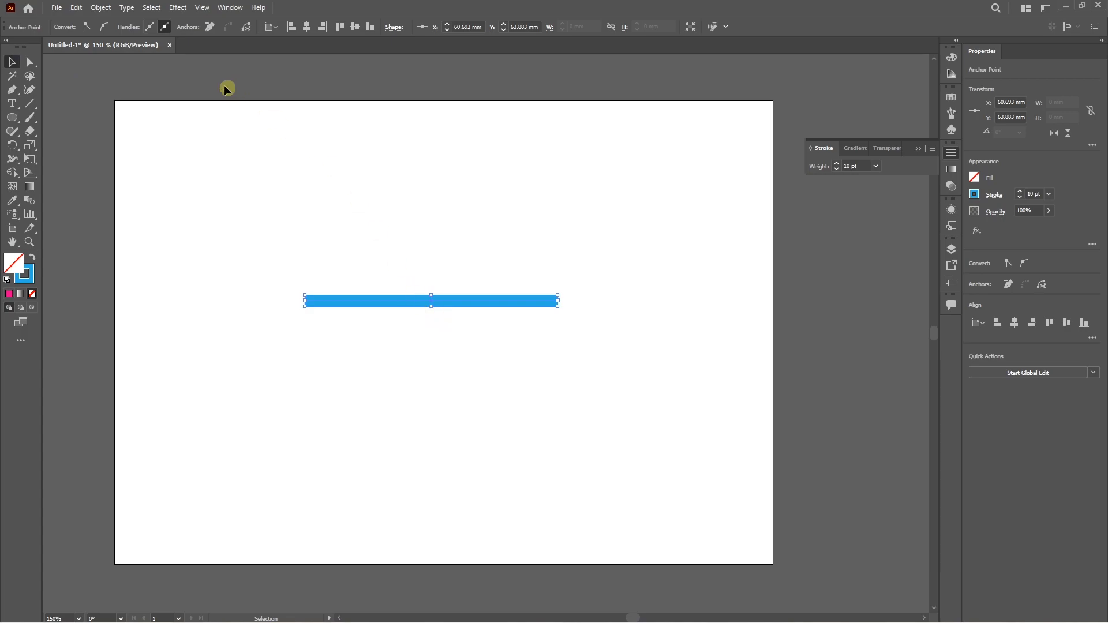
pyautogui.click(101, 8)
pyautogui.moveTo(139, 288)
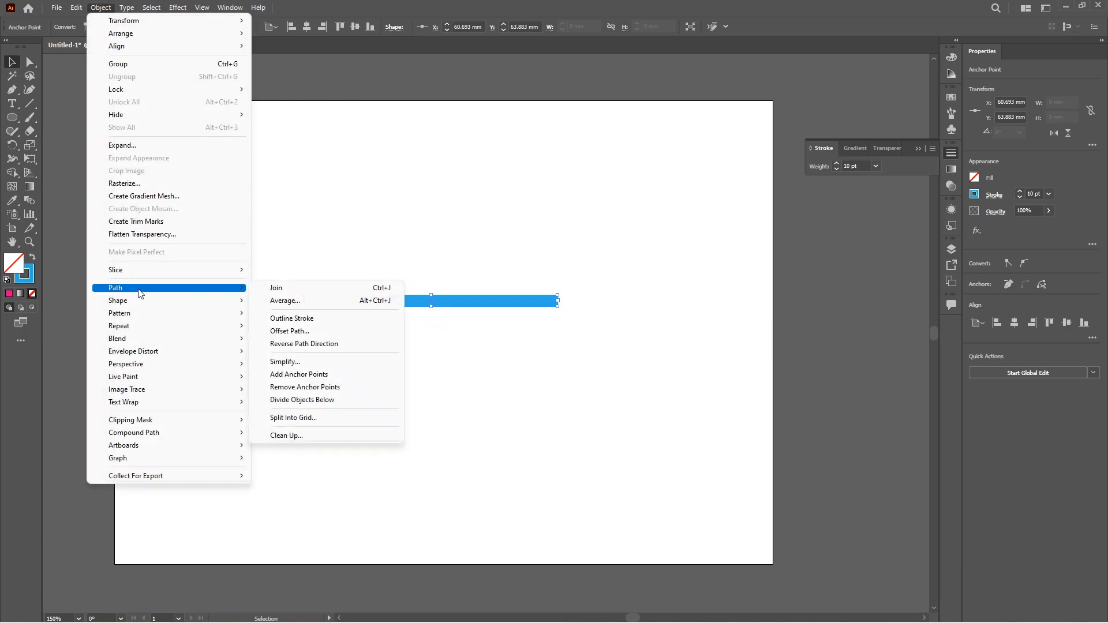
pyautogui.click(296, 319)
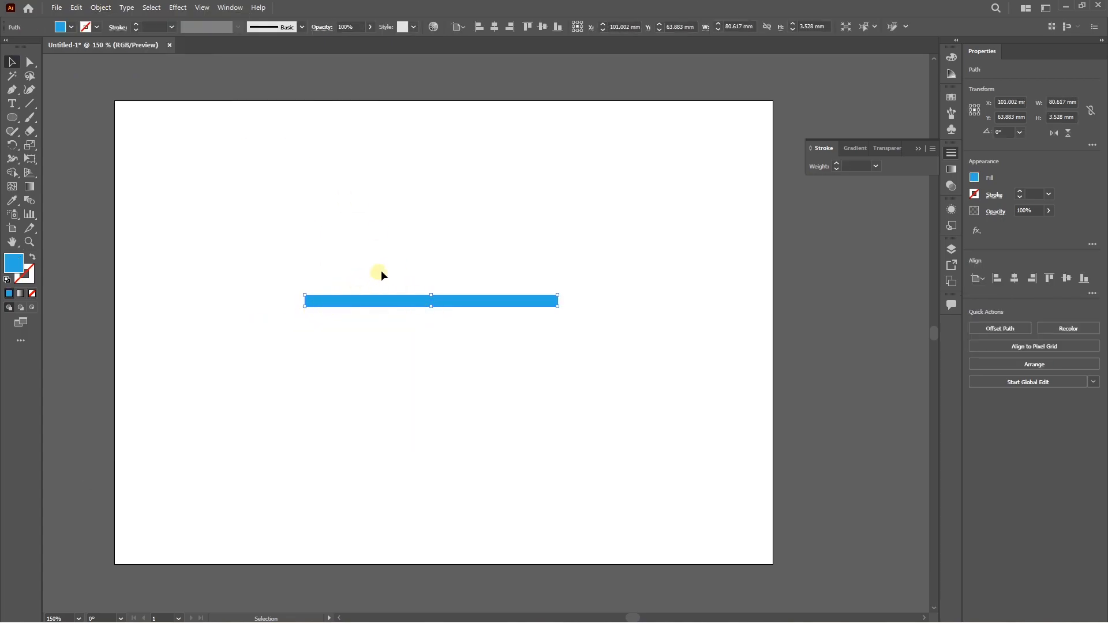
# Try reshaping the outlined bar by moving its two upper corner anchors upward and inward, and undo both moves.
pyautogui.scroll(2, 486, 295)
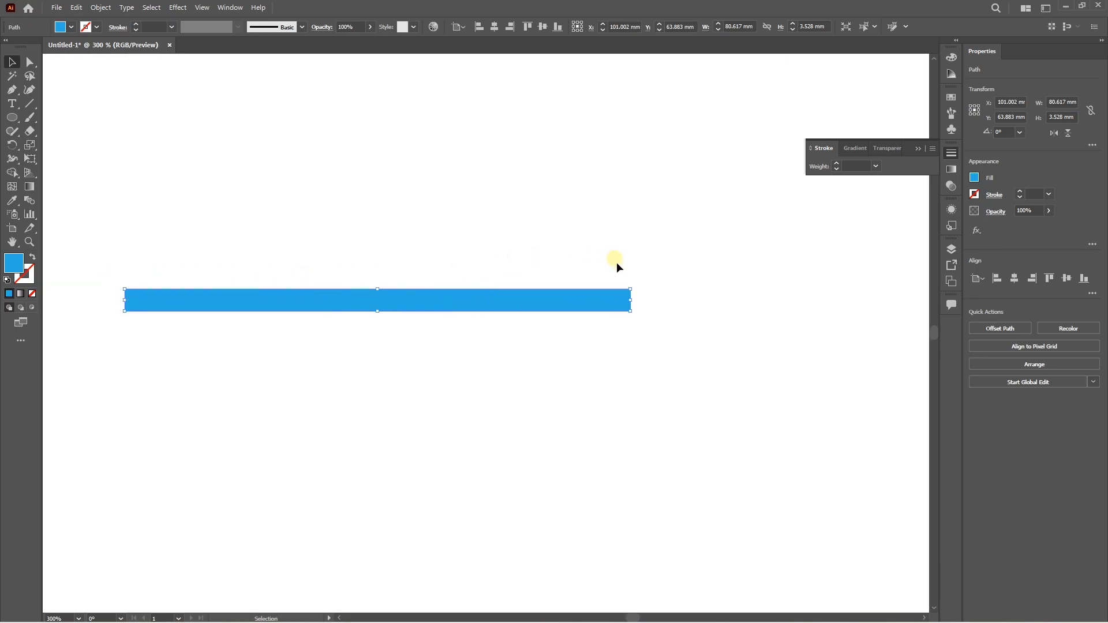
pyautogui.press('a')
pyautogui.click(200, 335)
pyautogui.moveTo(131, 294); pyautogui.dragTo(157, 258)
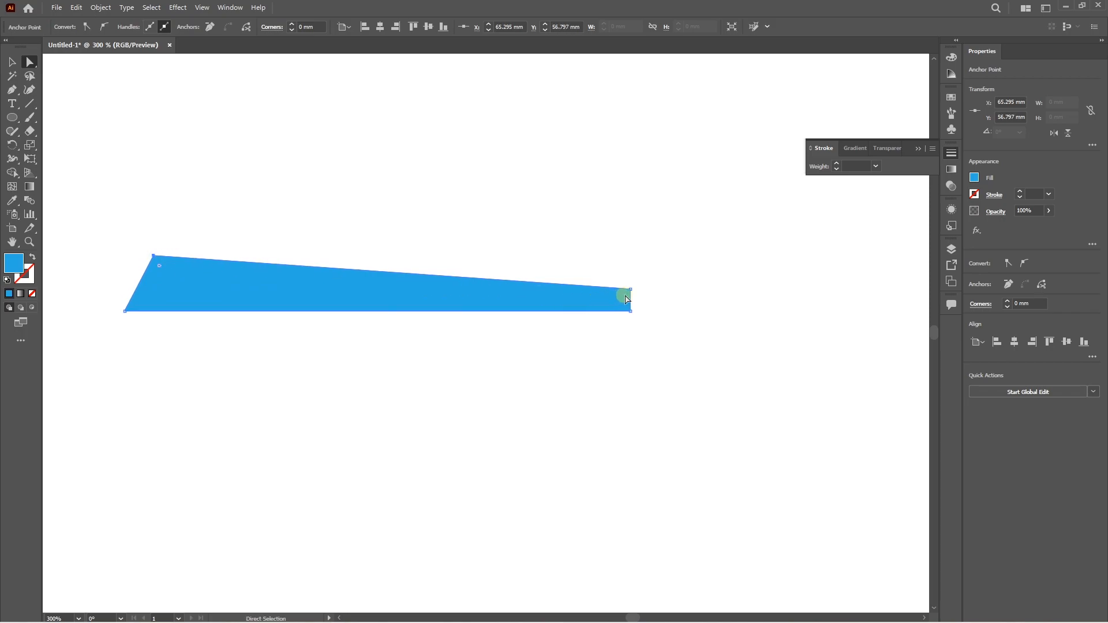
pyautogui.moveTo(631, 289); pyautogui.dragTo(621, 247)
pyautogui.hotkey('ctrl', 'z')
pyautogui.hotkey('ctrl', 'z')
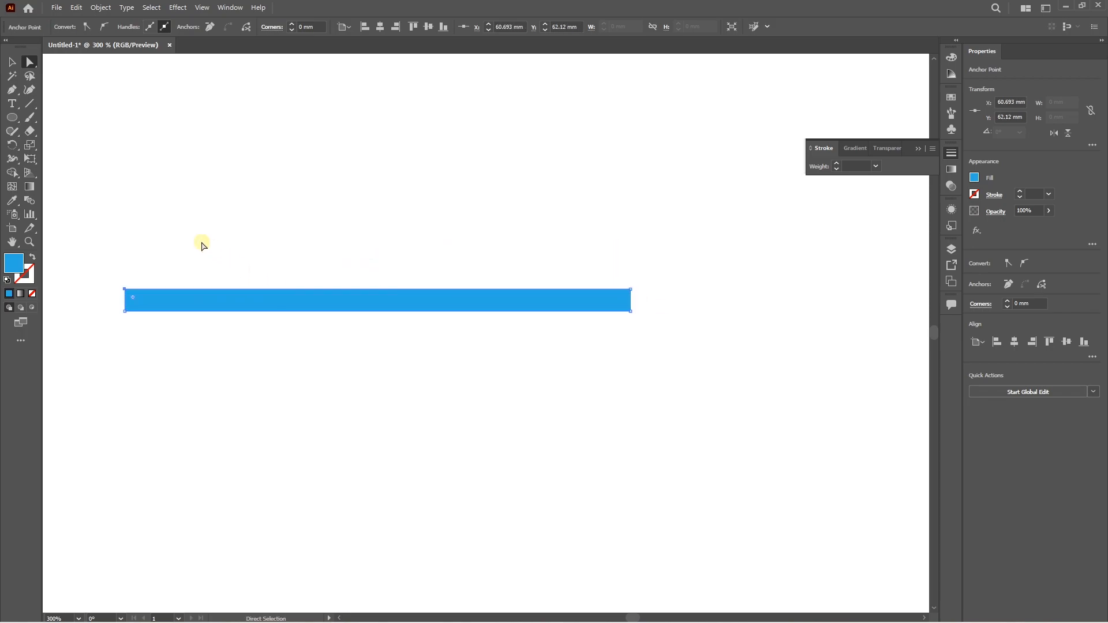
# Delete the outlined blue bar from the artboard.
pyautogui.click(11, 61)
pyautogui.press('Delete')
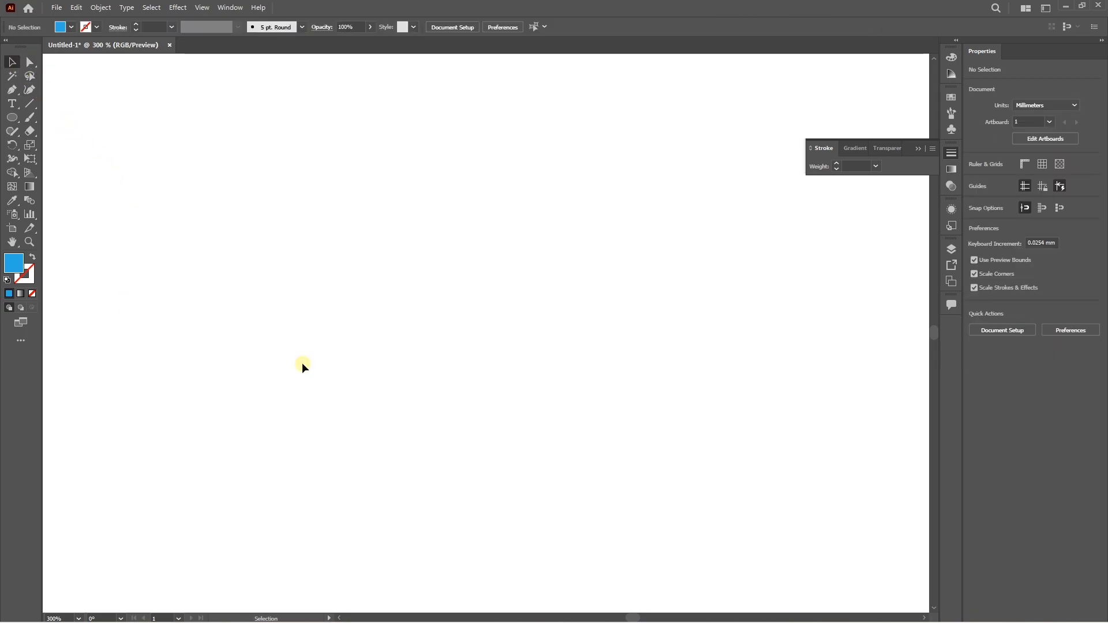
pyautogui.keyDown('alt'); pyautogui.scroll(-2, 299, 317); pyautogui.keyUp('alt')
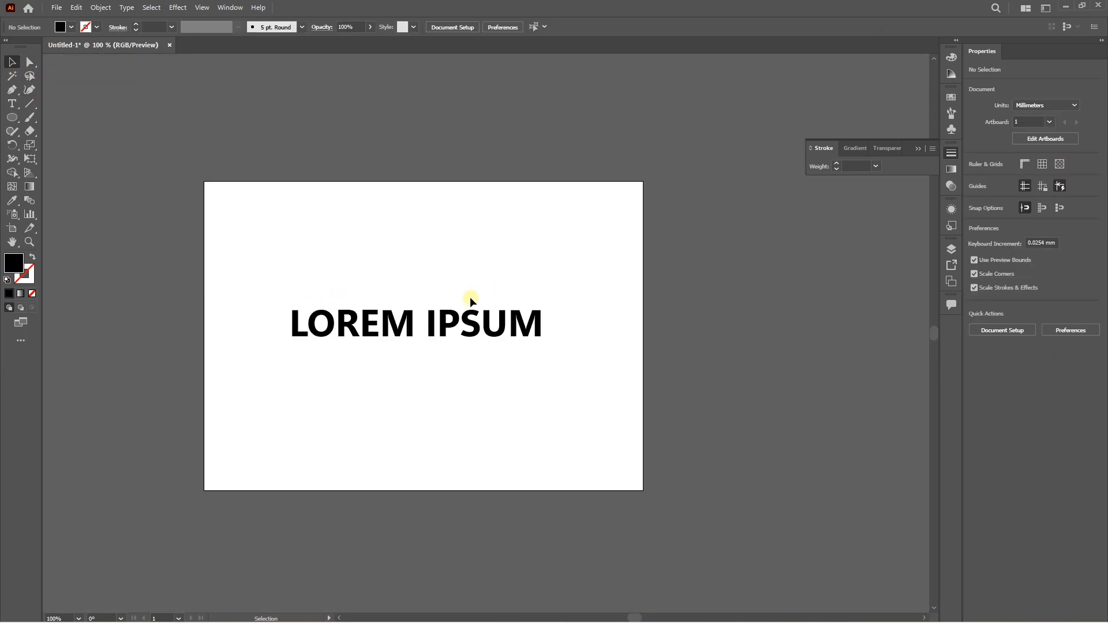
# Apply a dark red stroke (AA0000) to the LOREM IPSUM text.
pyautogui.click(447, 326)
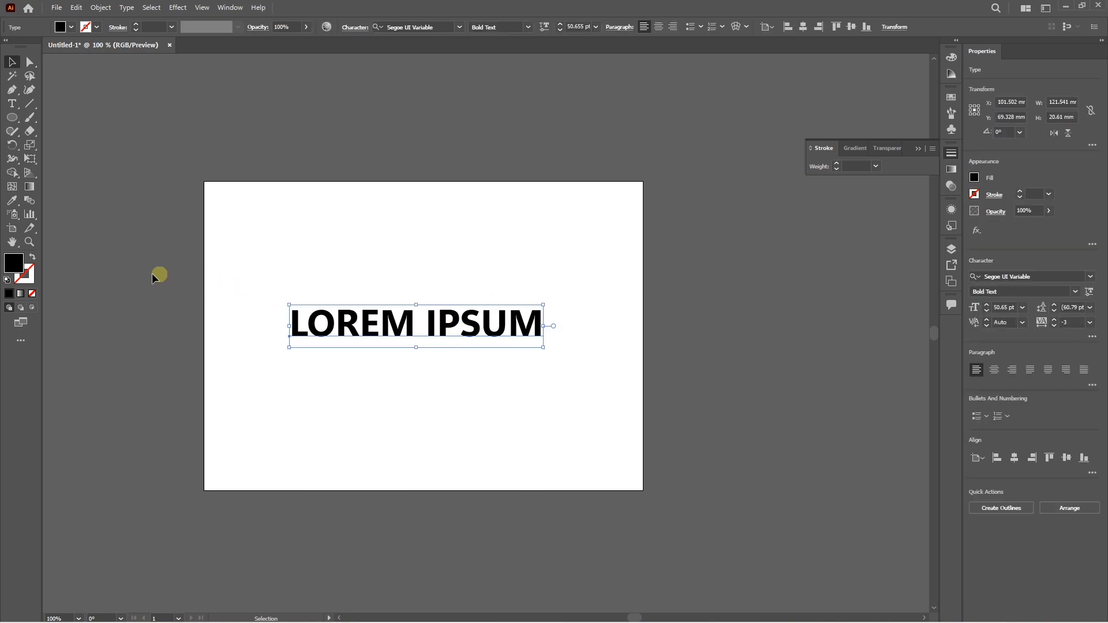
pyautogui.click(22, 276)
pyautogui.moveTo(802, 90); pyautogui.dragTo(790, 91)
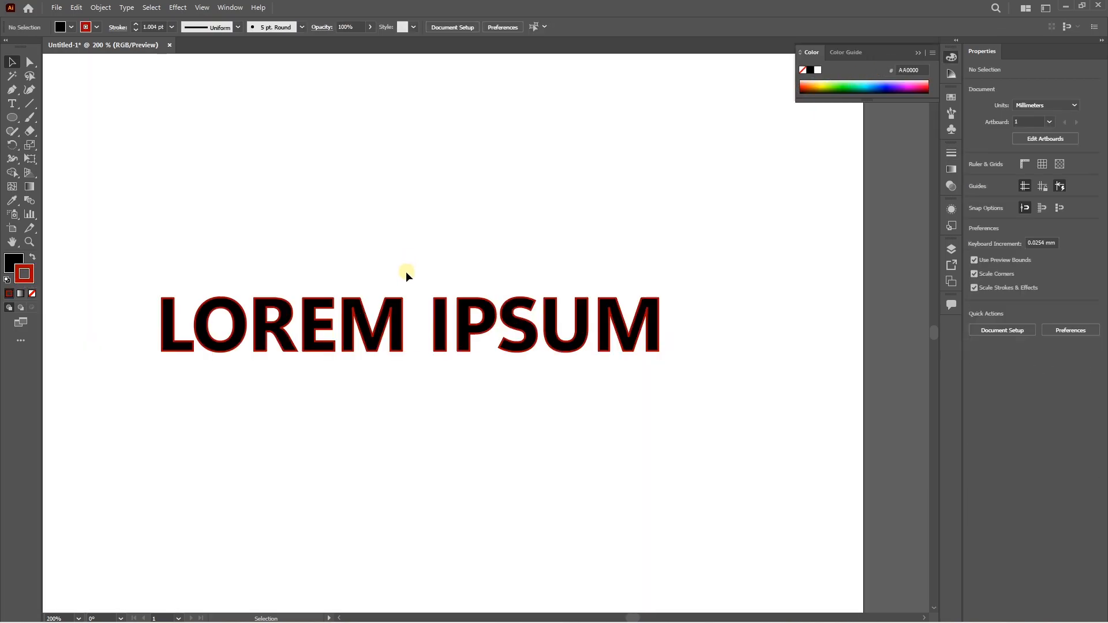
# Convert the LOREM IPSUM text to outlines and undo the conversion.
pyautogui.click(396, 326)
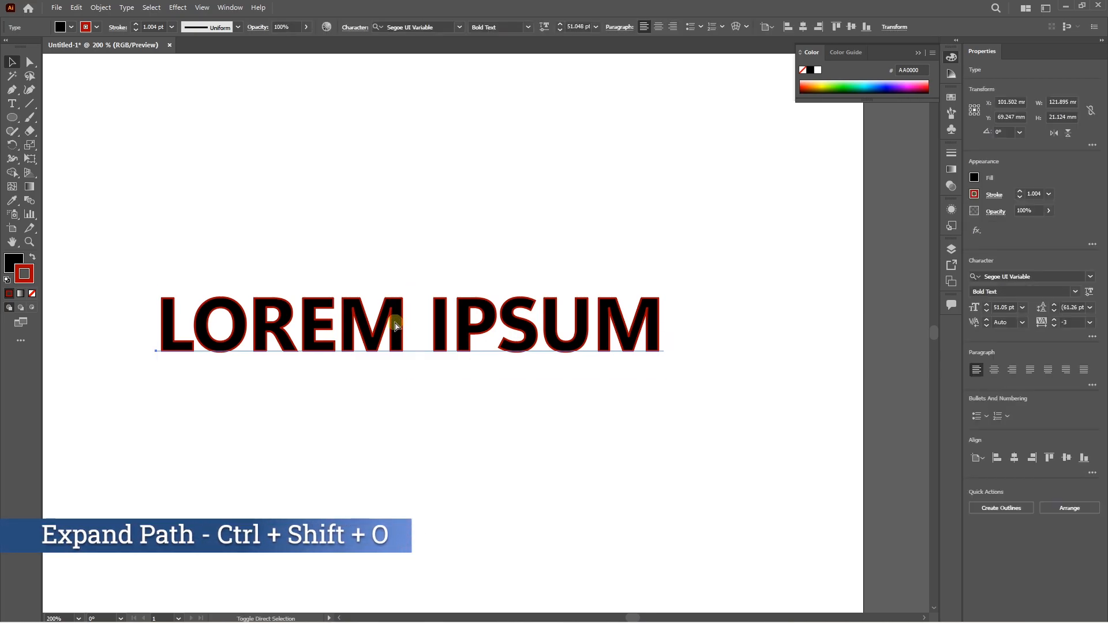
pyautogui.hotkey('ctrl', 'shift', 'o')
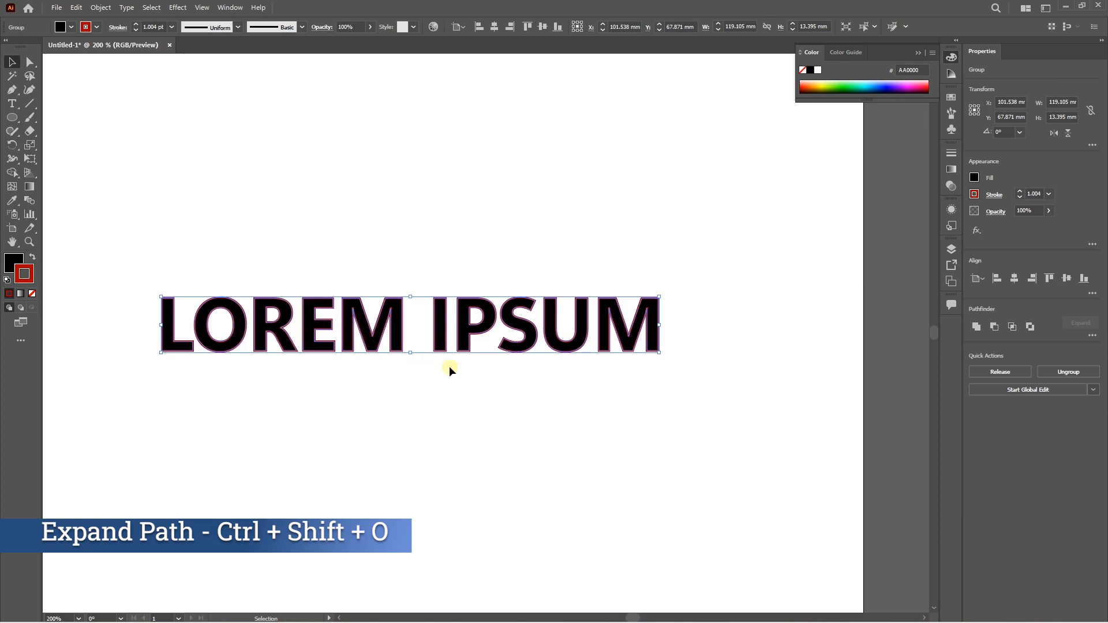
pyautogui.hotkey('ctrl', 'z')
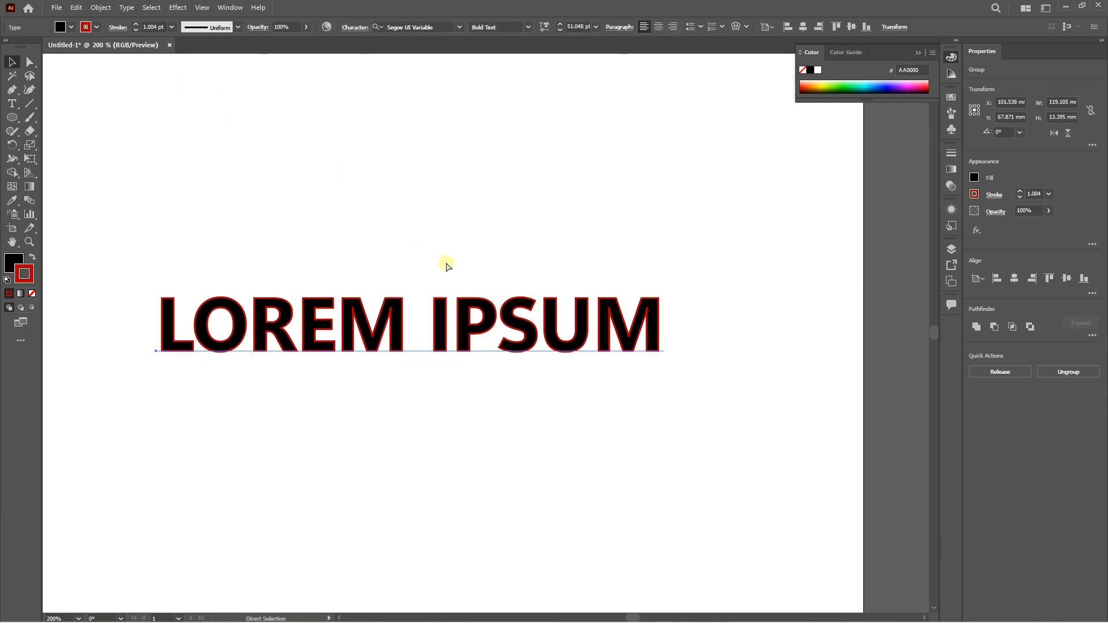
# Expand the LOREM IPSUM text with the Object and Fill options enabled.
pyautogui.click(103, 8)
pyautogui.click(144, 145)
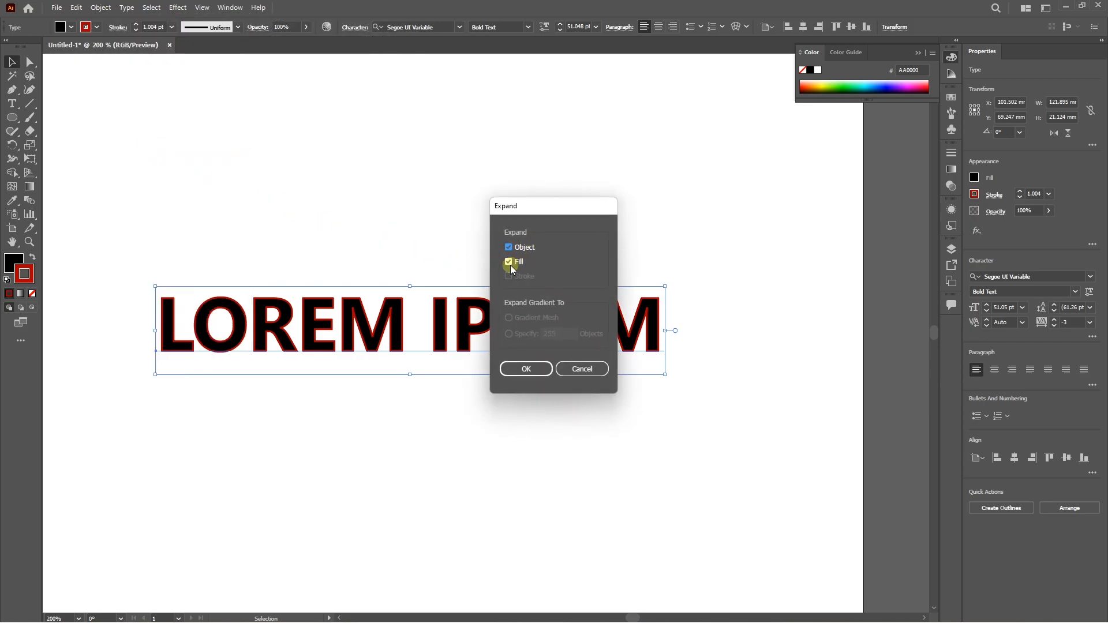
pyautogui.click(518, 369)
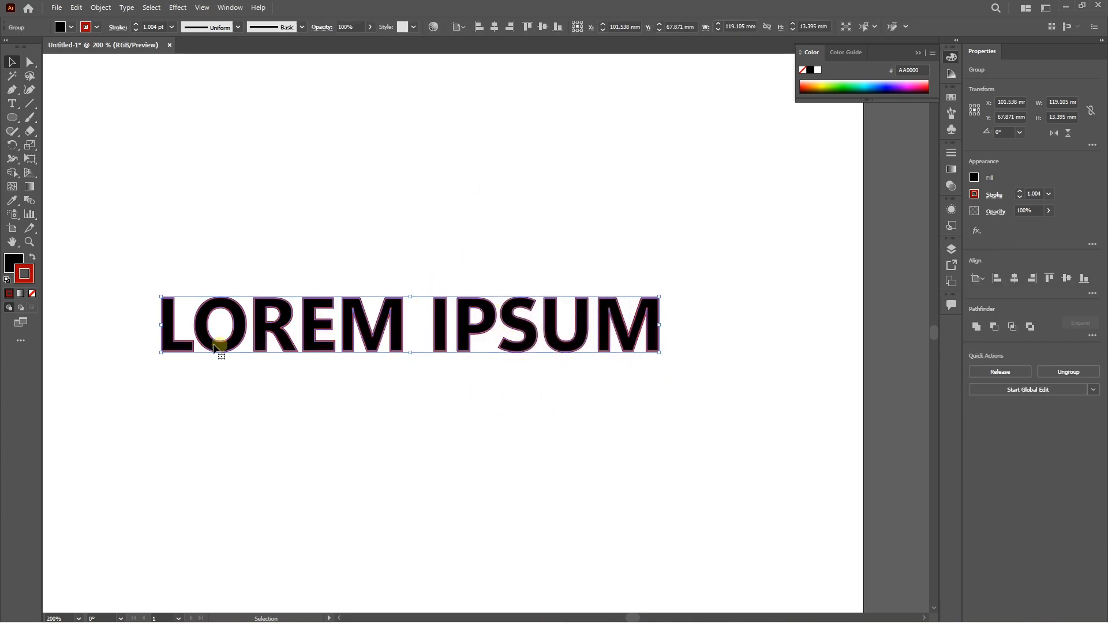
# Ungroup the expanded LOREM IPSUM text and try moving the letters I and S above the word.
pyautogui.hotkey('ctrl', 'shift', 'g')
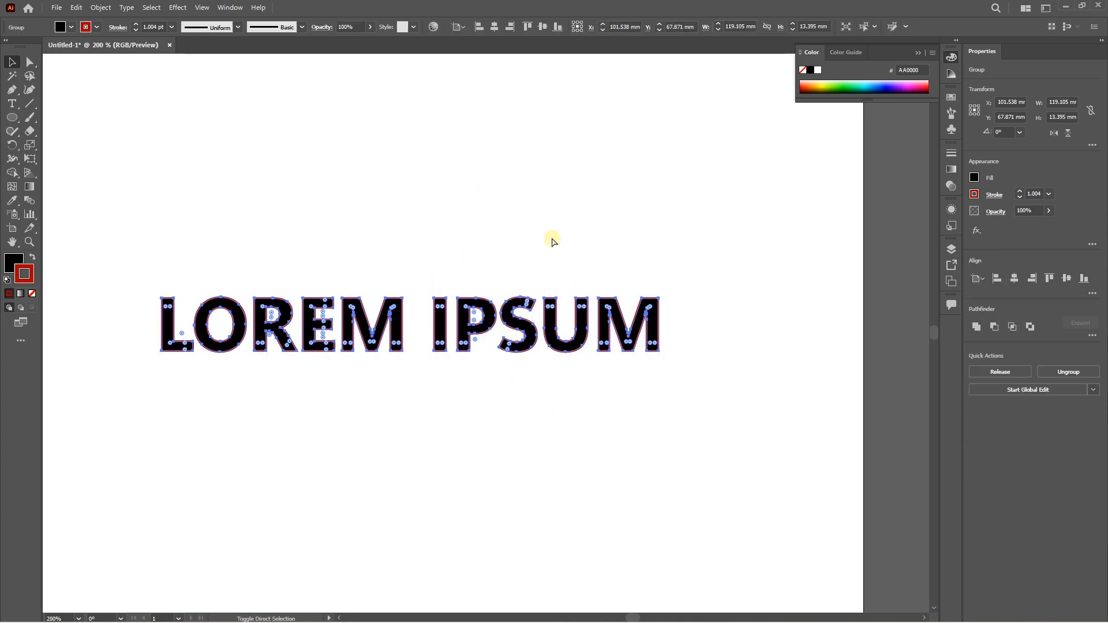
pyautogui.click(478, 269)
pyautogui.moveTo(442, 315); pyautogui.dragTo(456, 219)
pyautogui.moveTo(516, 324); pyautogui.dragTo(515, 262)
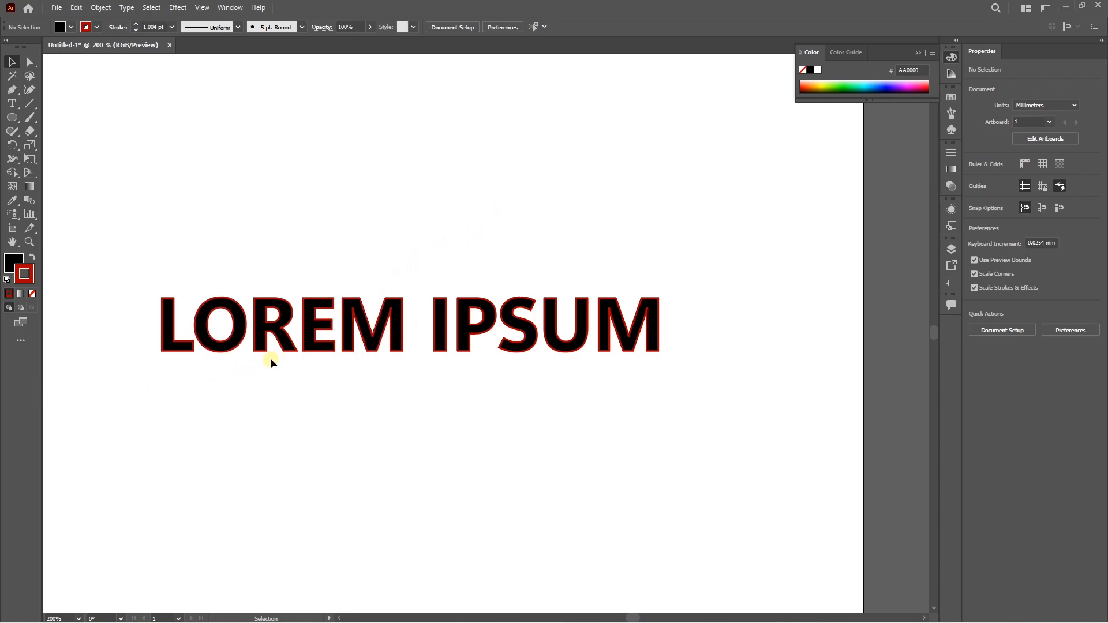
# Apply Outline Stroke to the whole expanded LOREM IPSUM text and deselect it.
pyautogui.moveTo(163, 270); pyautogui.dragTo(579, 392)
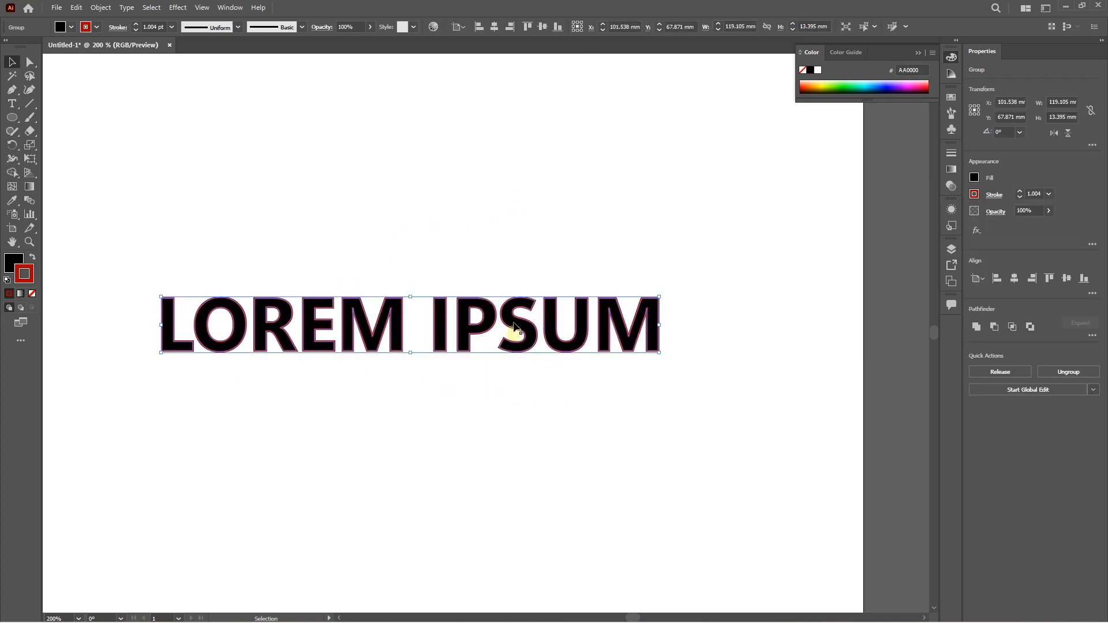
pyautogui.click(94, 9)
pyautogui.moveTo(137, 289)
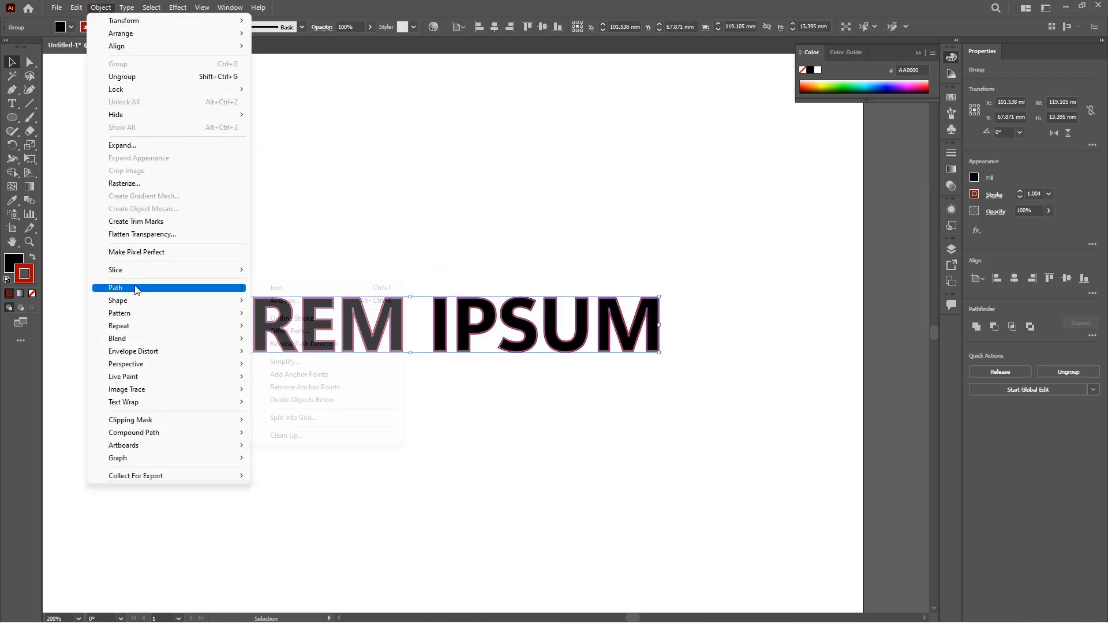
pyautogui.click(292, 318)
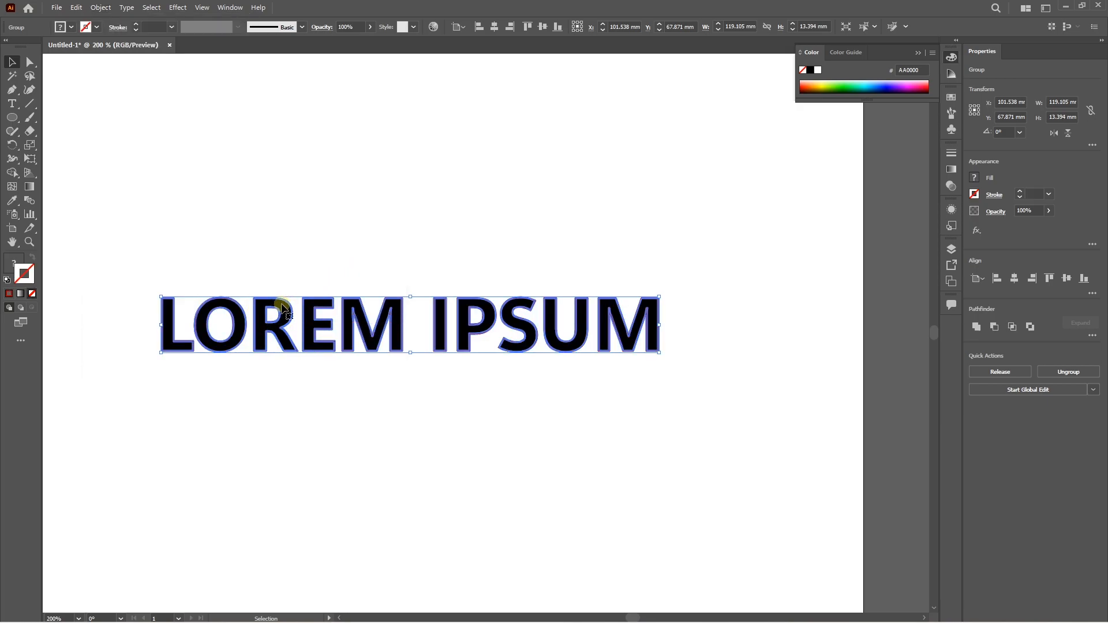
pyautogui.click(355, 270)
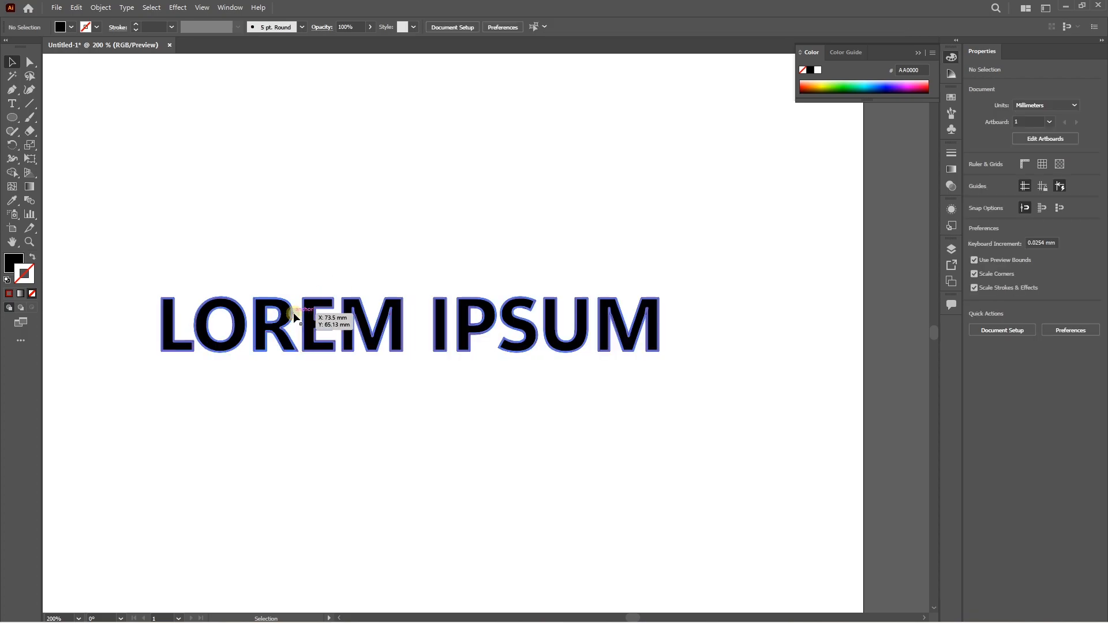
# Ungroup the outlined text, move the letter R above the word, and pull its red outline away from its black fill.
pyautogui.click(294, 313)
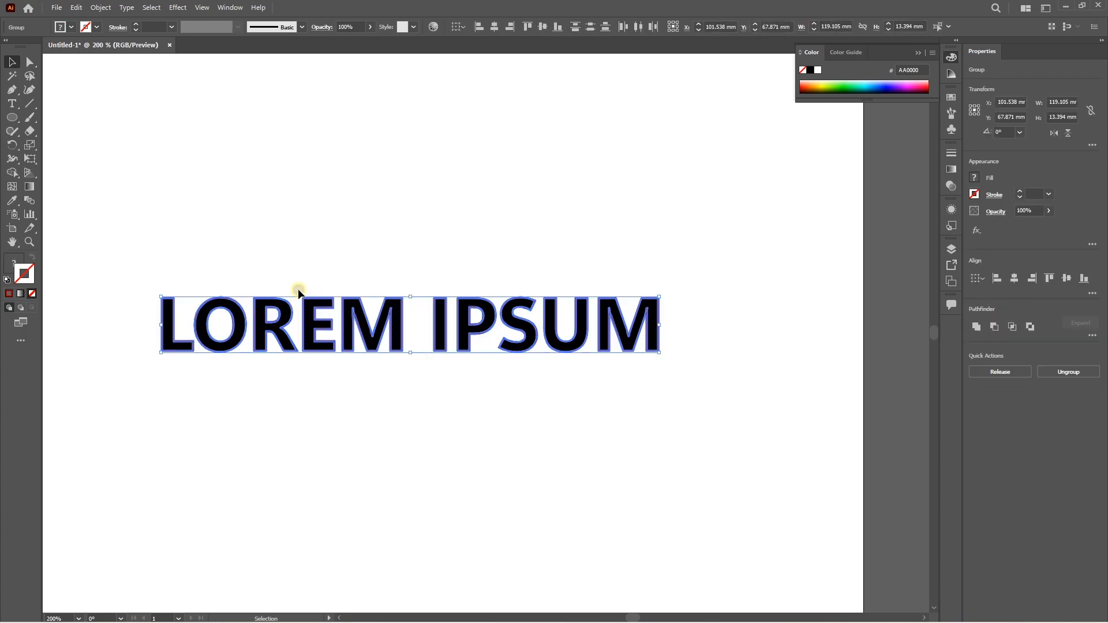
pyautogui.moveTo(291, 313); pyautogui.dragTo(296, 272)
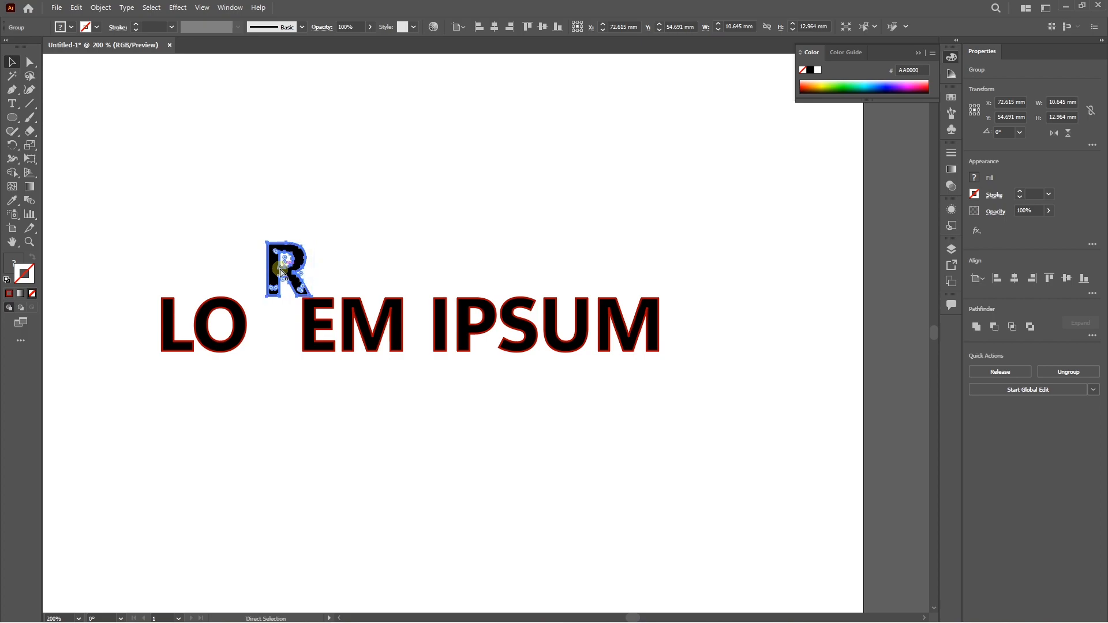
pyautogui.click(328, 261)
pyautogui.moveTo(300, 258); pyautogui.dragTo(247, 213)
# Ungroup the remaining letters and separate E, M, I and P, moving their black fills below the word and their red outlines above it.
pyautogui.moveTo(128, 299); pyautogui.dragTo(675, 353)
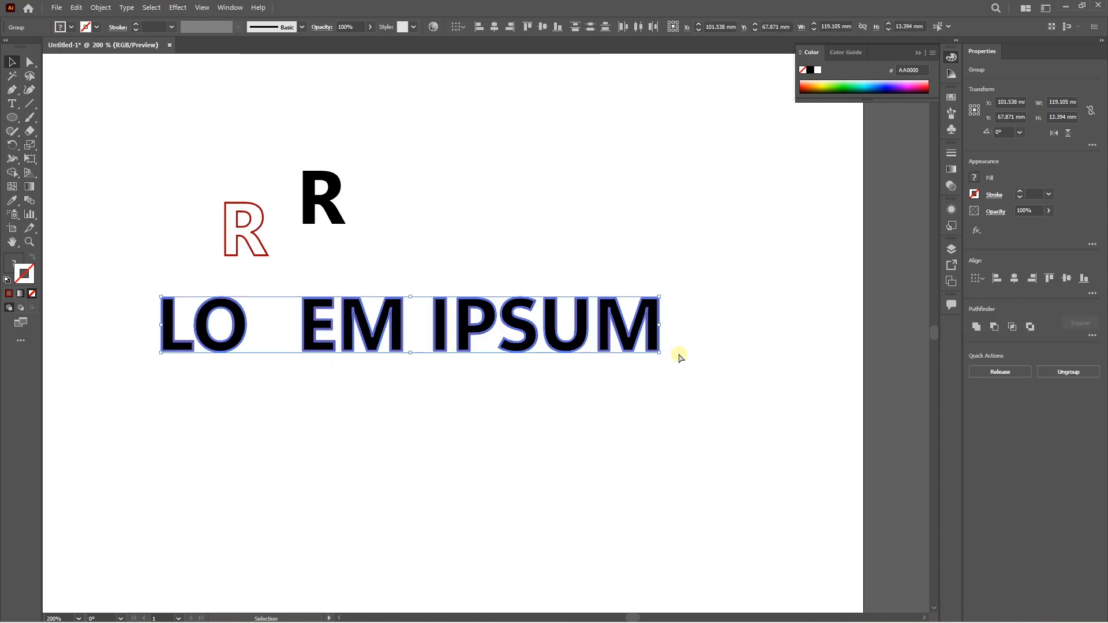
pyautogui.click(331, 377)
pyautogui.click(317, 343)
pyautogui.keyDown('shift'); pyautogui.click(349, 344); pyautogui.keyUp('shift')
pyautogui.keyDown('shift'); pyautogui.click(441, 334); pyautogui.keyUp('shift')
pyautogui.keyDown('shift'); pyautogui.click(462, 332); pyautogui.keyUp('shift')
pyautogui.moveTo(462, 332); pyautogui.dragTo(435, 437)
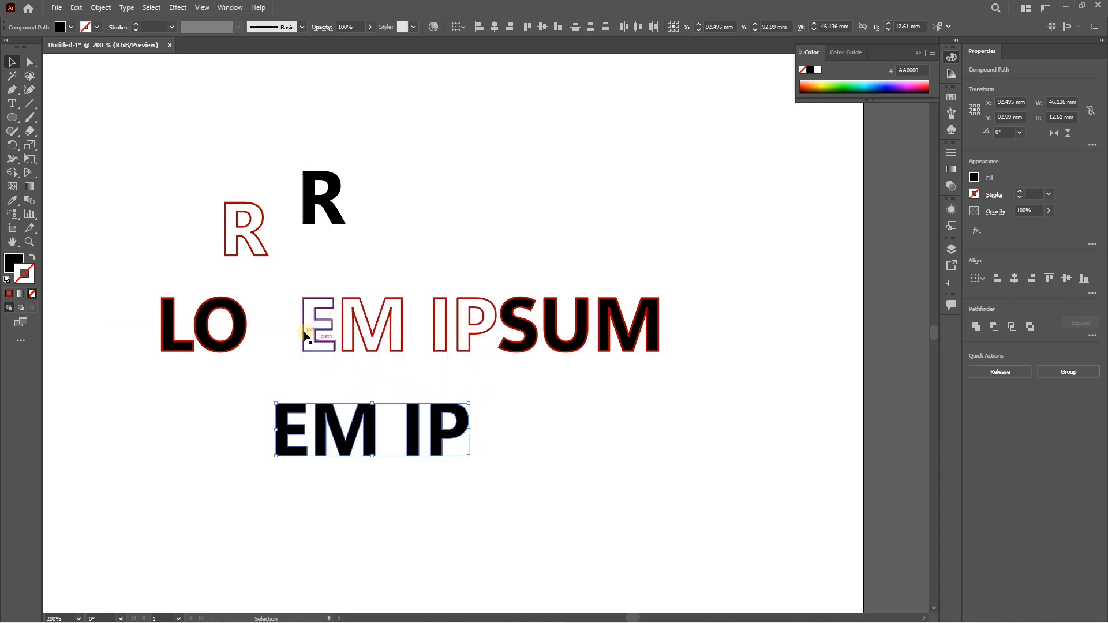
pyautogui.click(366, 321)
pyautogui.moveTo(367, 320); pyautogui.dragTo(392, 249)
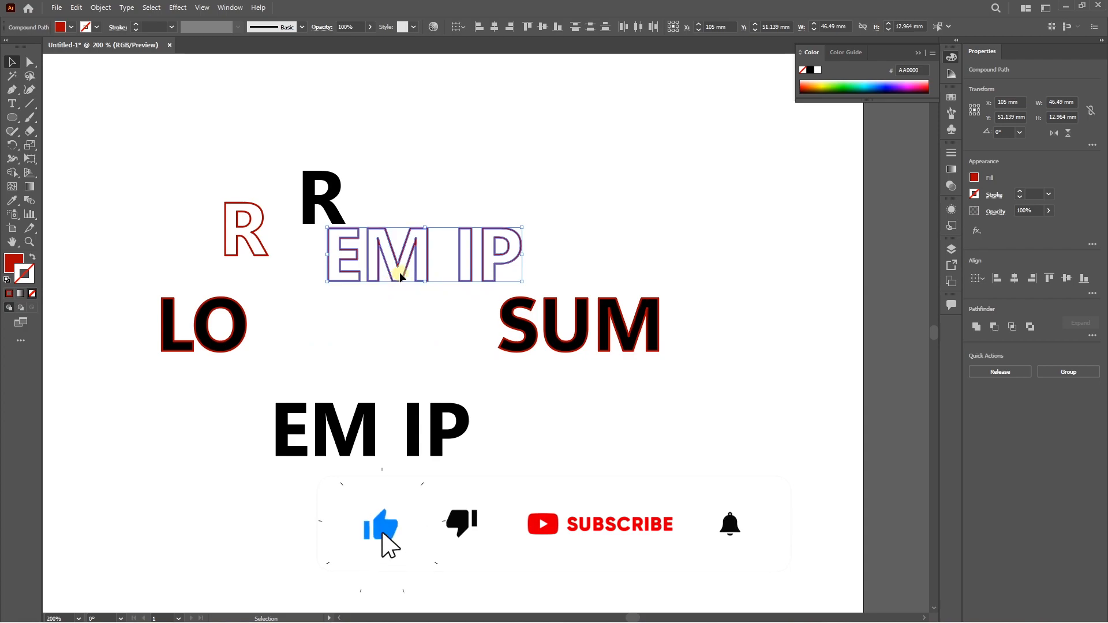